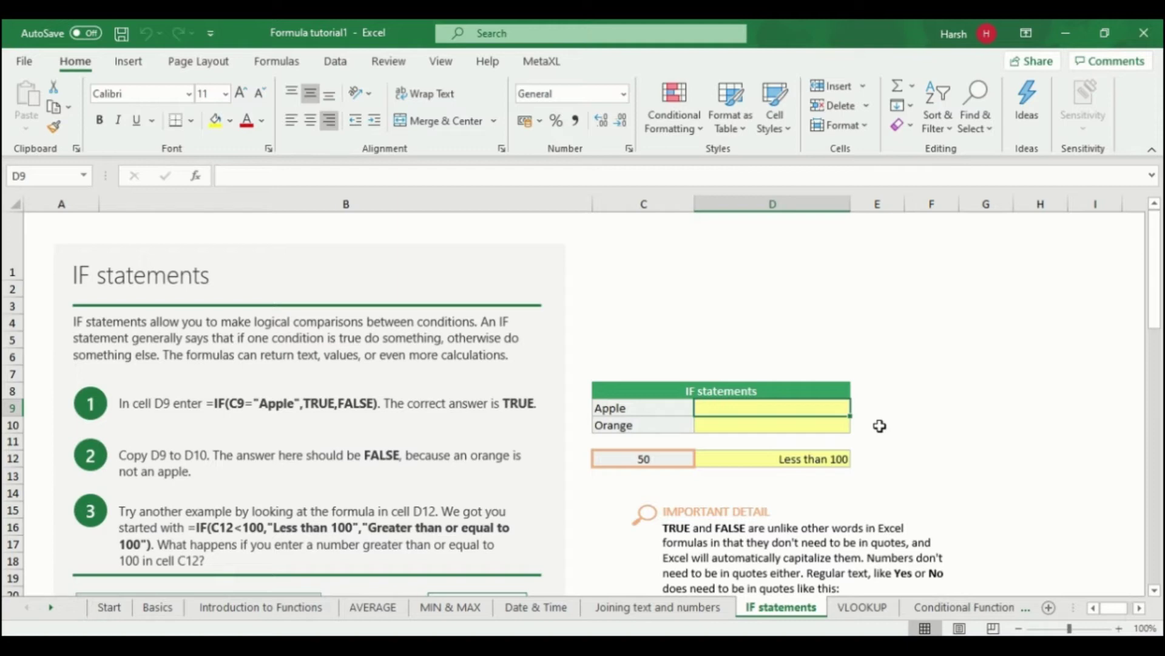
# Enter =IF(C9="apple",TRUE,FALSE) in D9 to test whether C9 is apple
pyautogui.write('=')
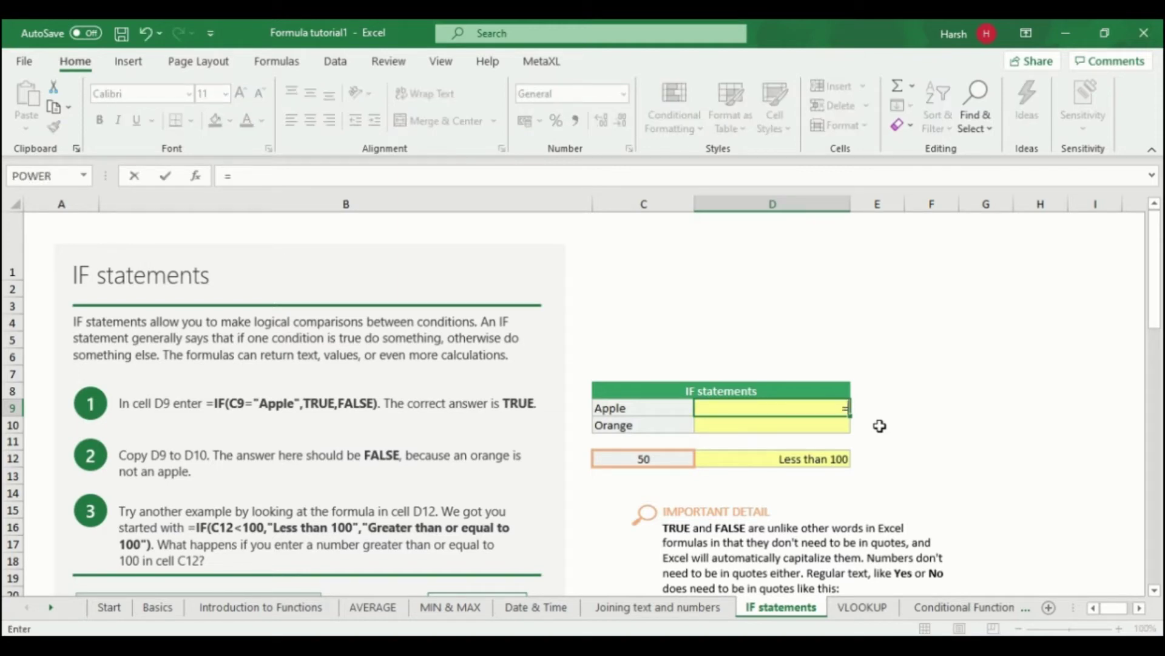
pyautogui.write('if')
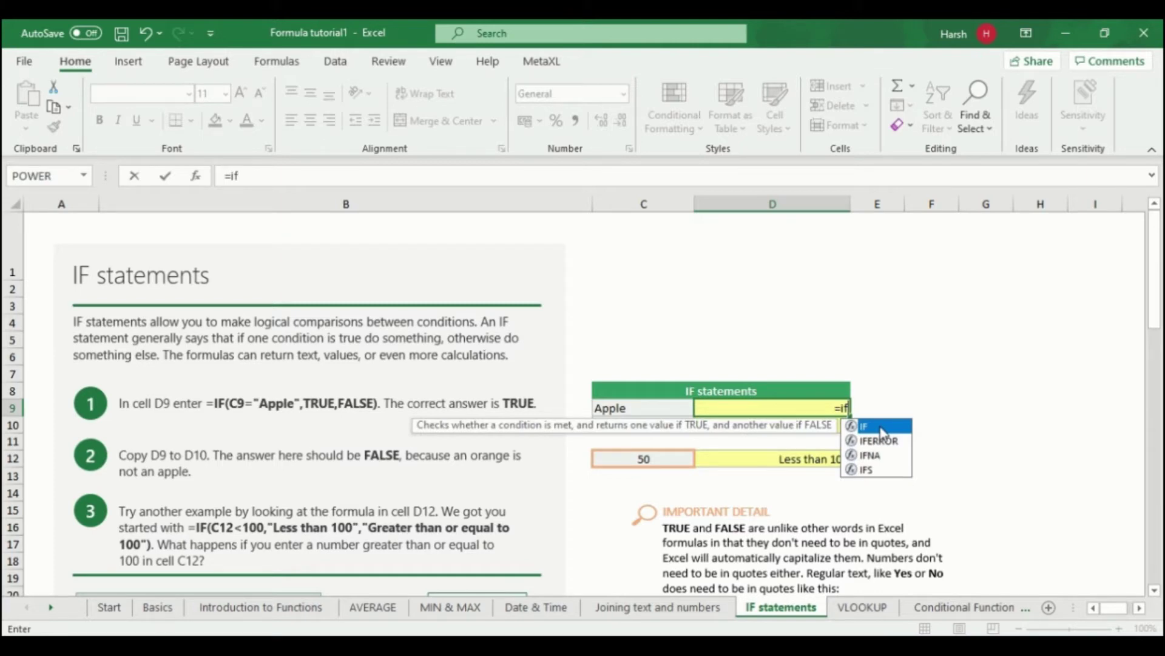
pyautogui.write('(')
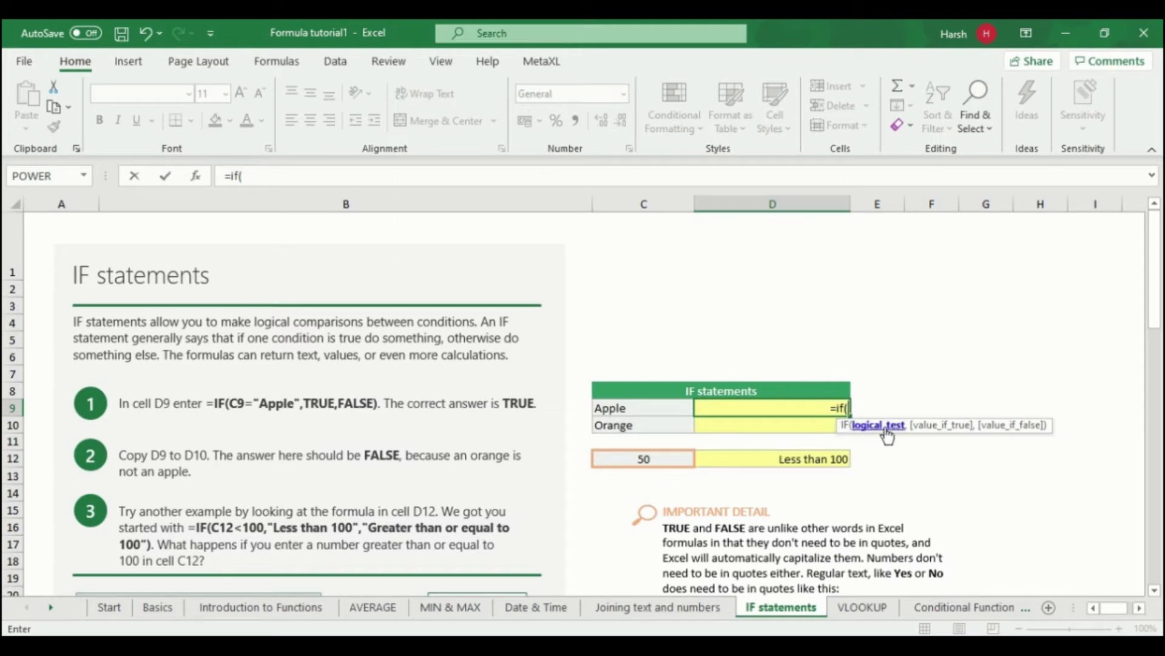
pyautogui.click(629, 410)
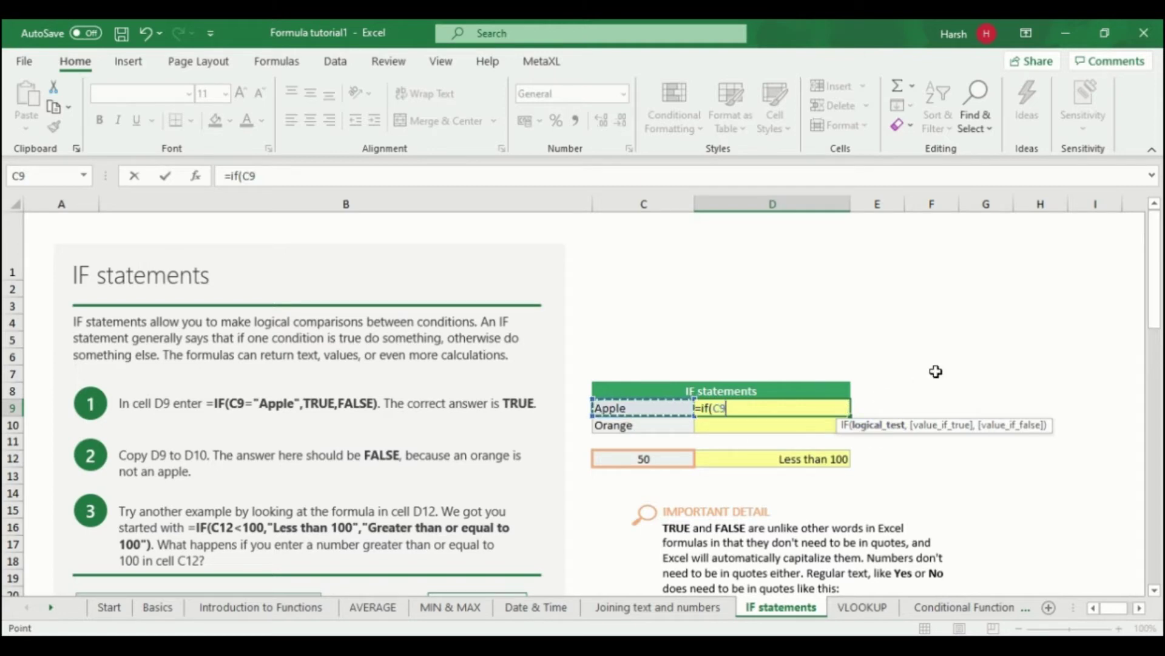
pyautogui.write('="')
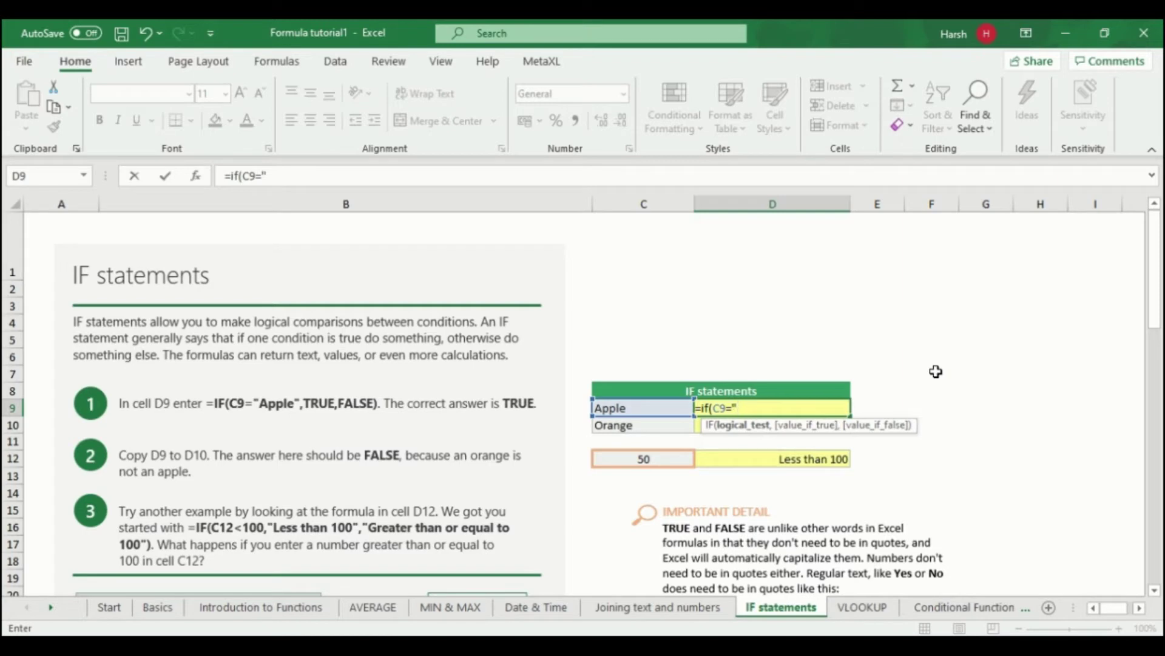
pyautogui.write('ap')
pyautogui.write('ple"')
pyautogui.write(',')
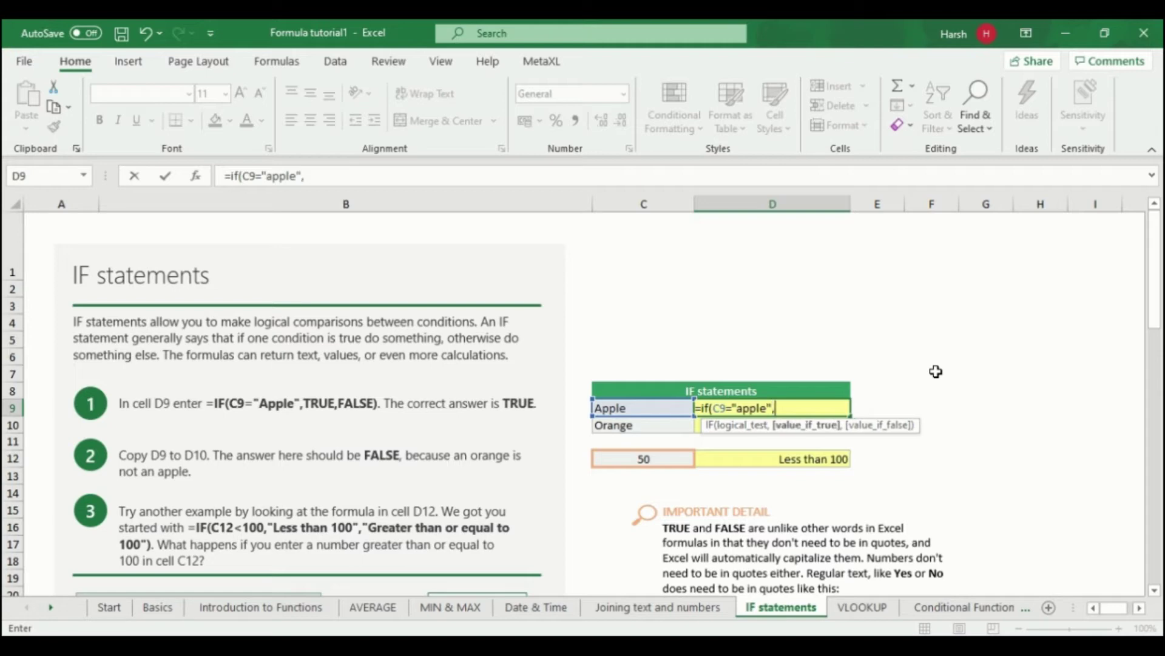
pyautogui.write('tru')
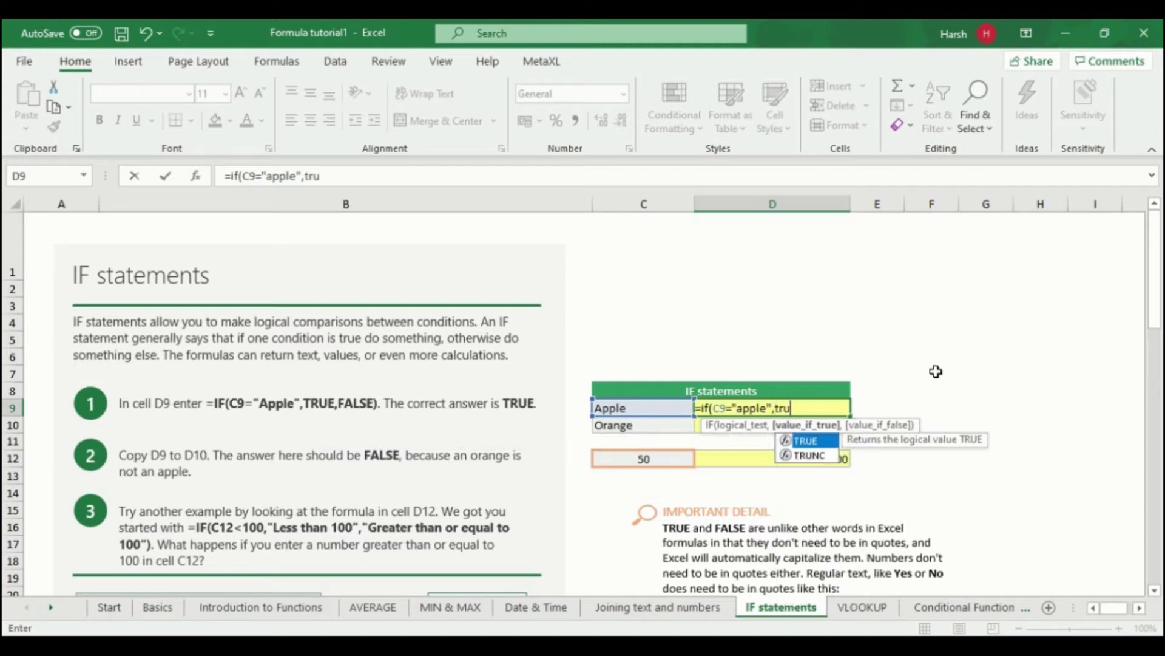
pyautogui.write('e,')
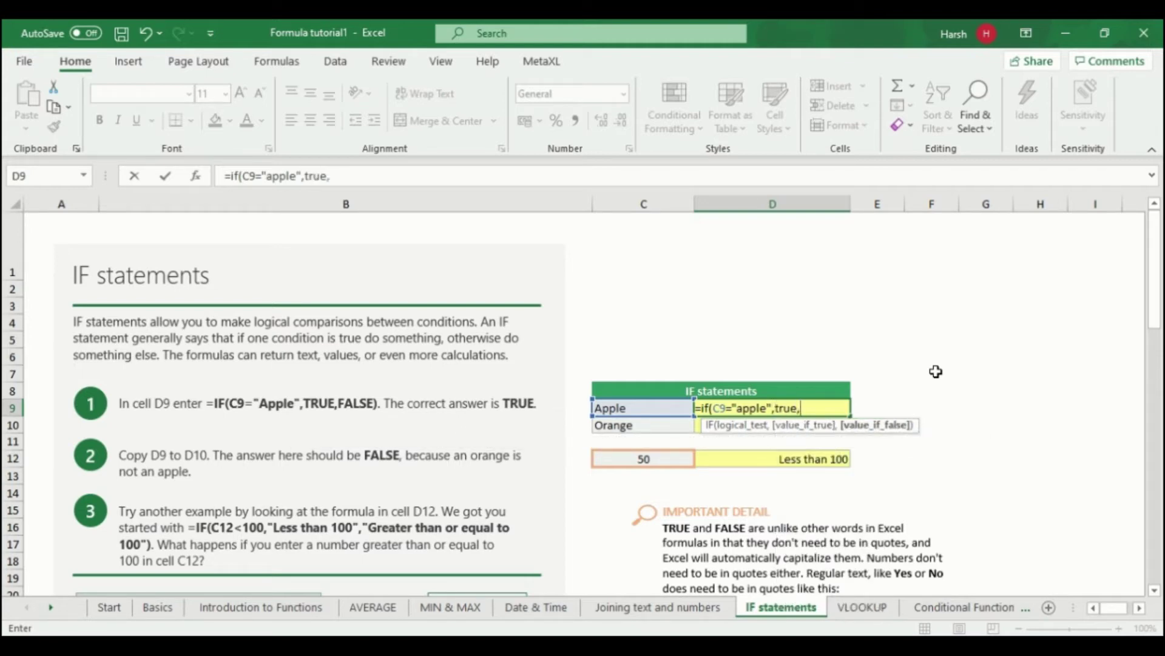
pyautogui.write('false')
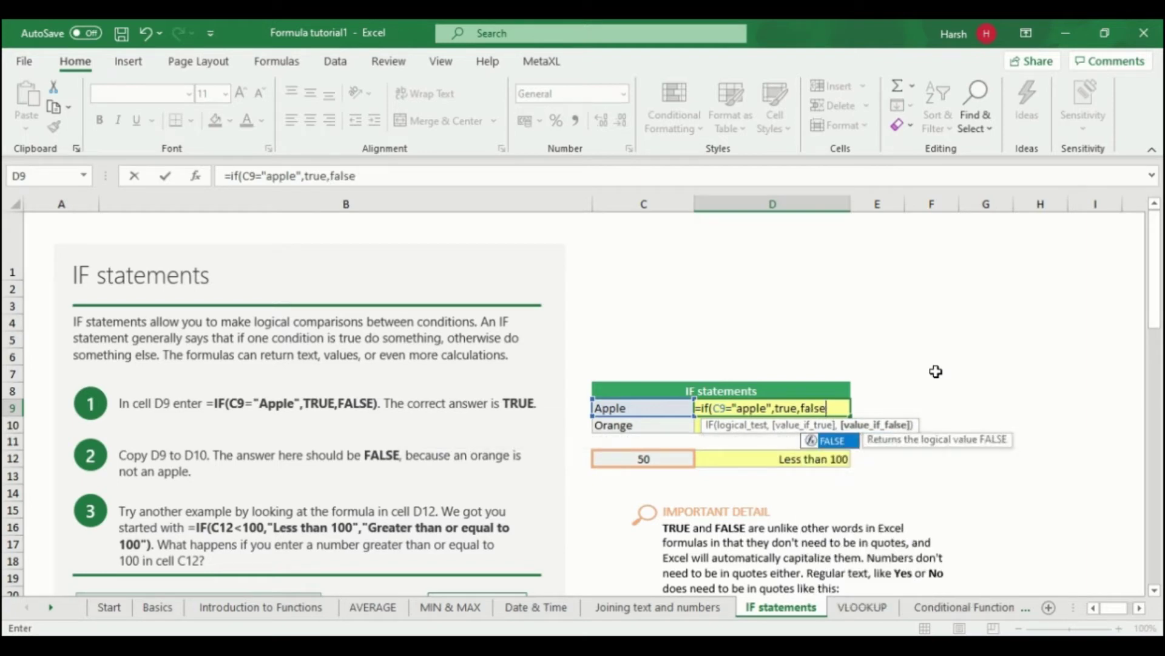
pyautogui.write(')')
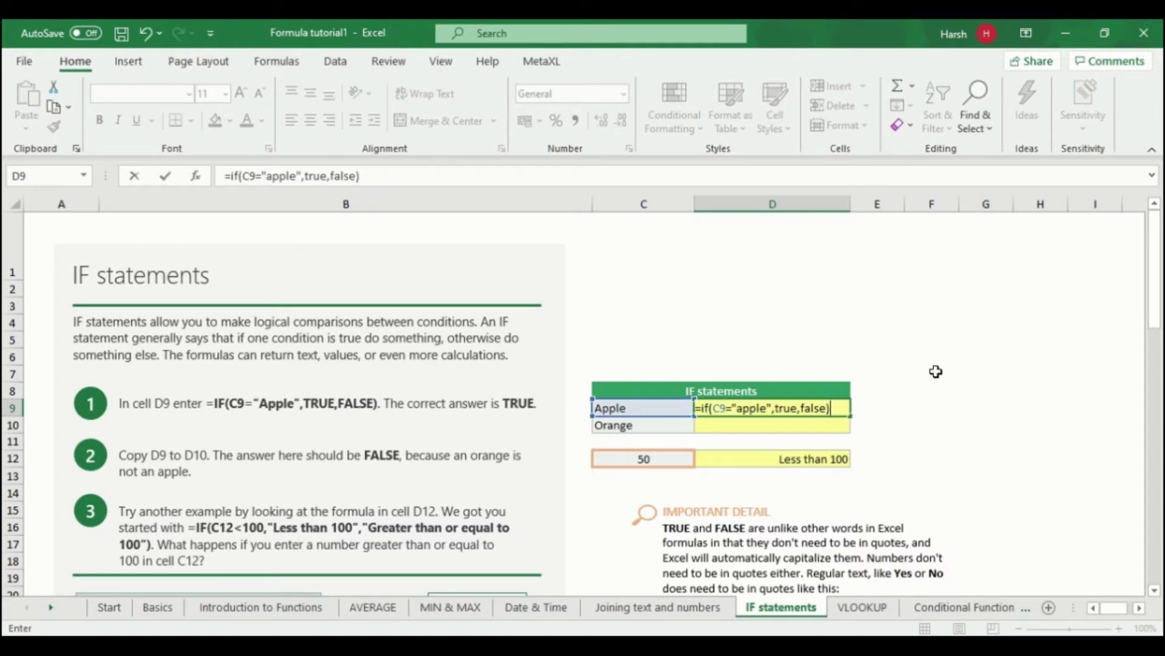
# Commit the D9 formula (TRUE for Apple) and fill it down to D10, which shows FALSE for Orange
pyautogui.press('Return')
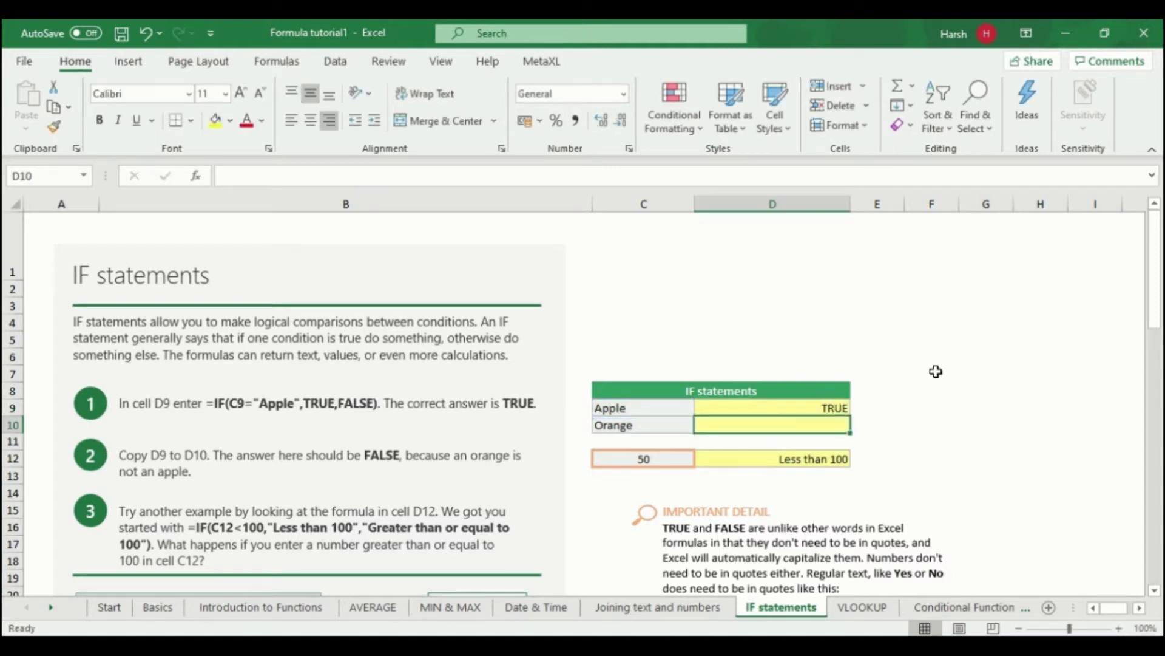
pyautogui.click(832, 408)
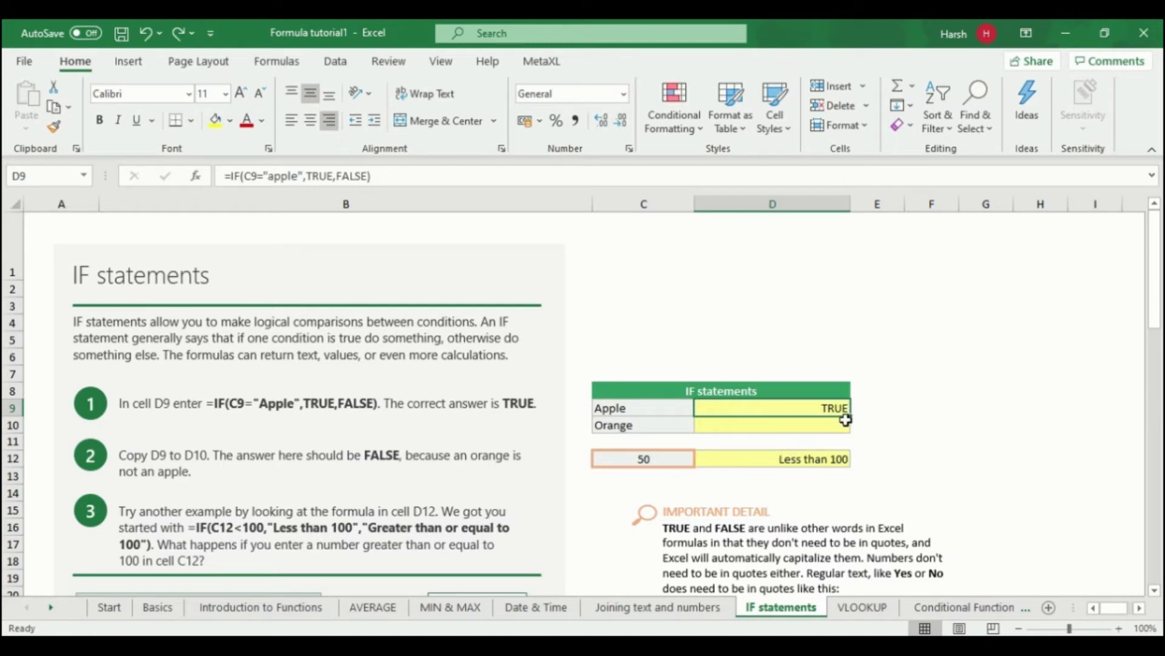
pyautogui.moveTo(850, 416); pyautogui.dragTo(855, 423)
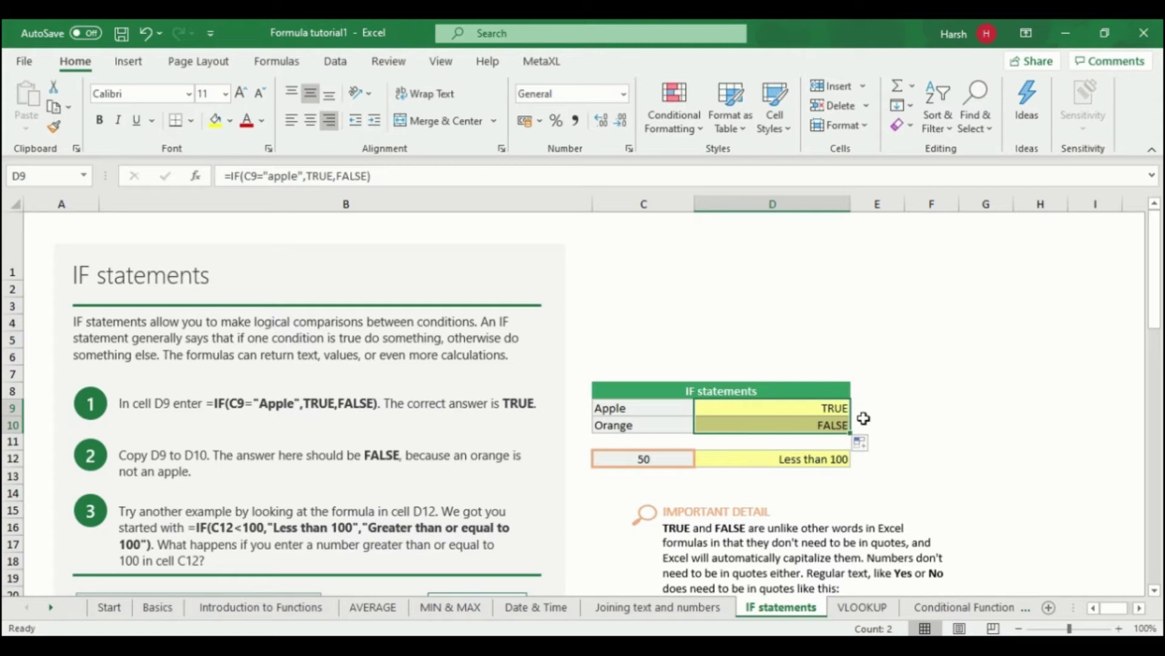
pyautogui.click(908, 442)
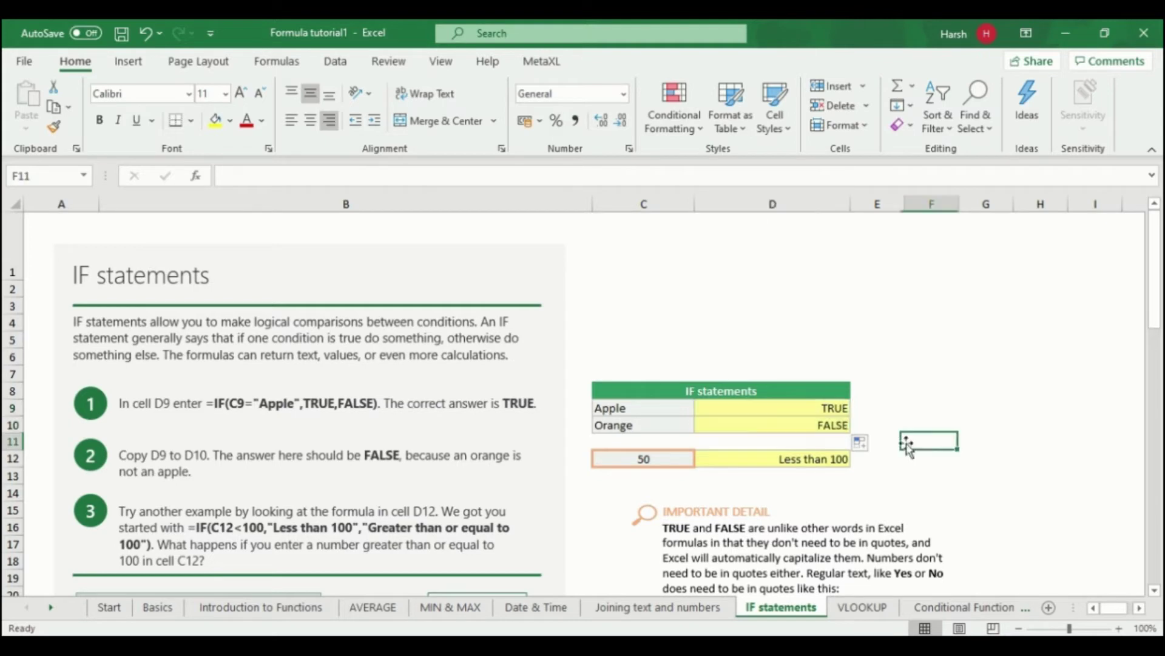
pyautogui.click(822, 418)
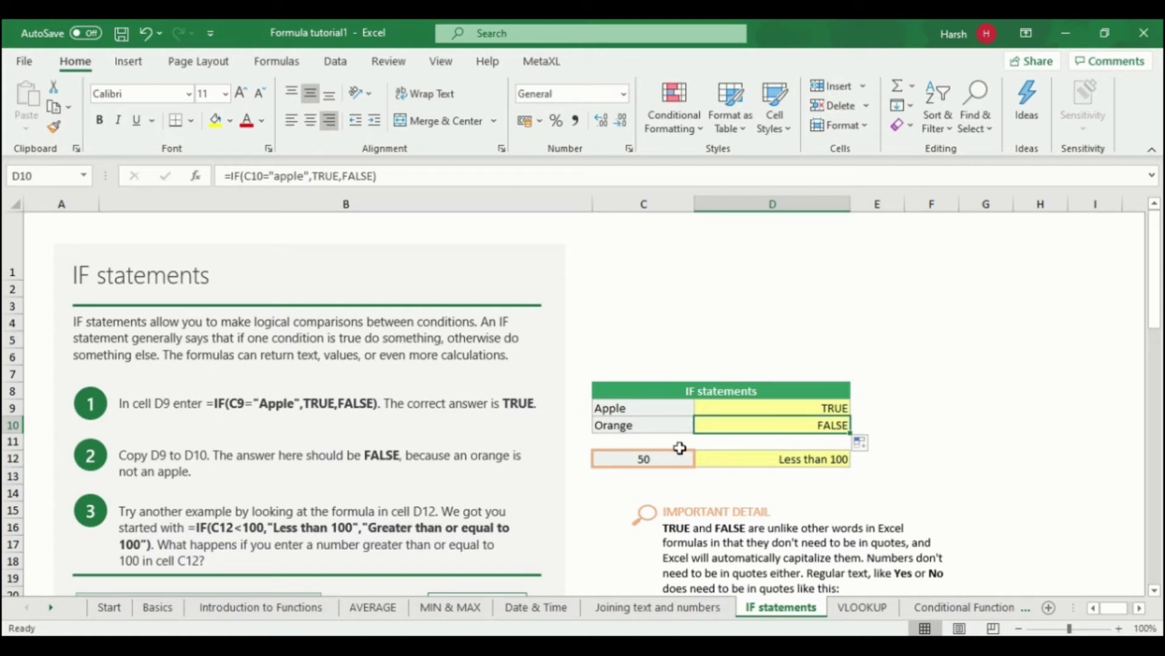
pyautogui.click(762, 457)
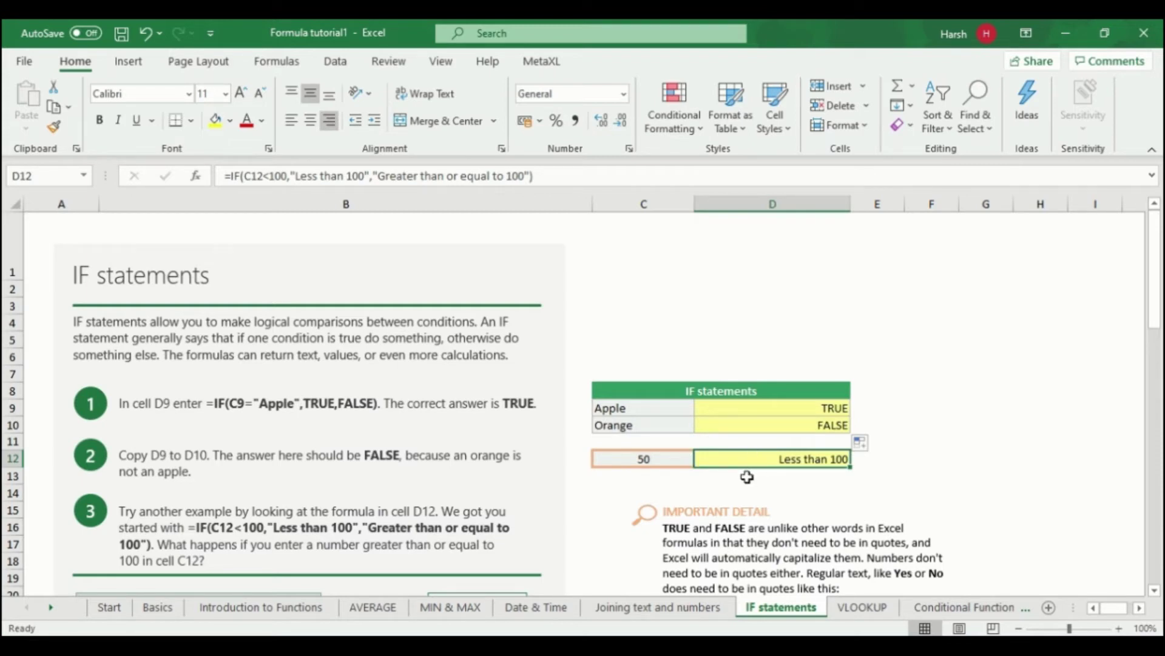
pyautogui.click(887, 461)
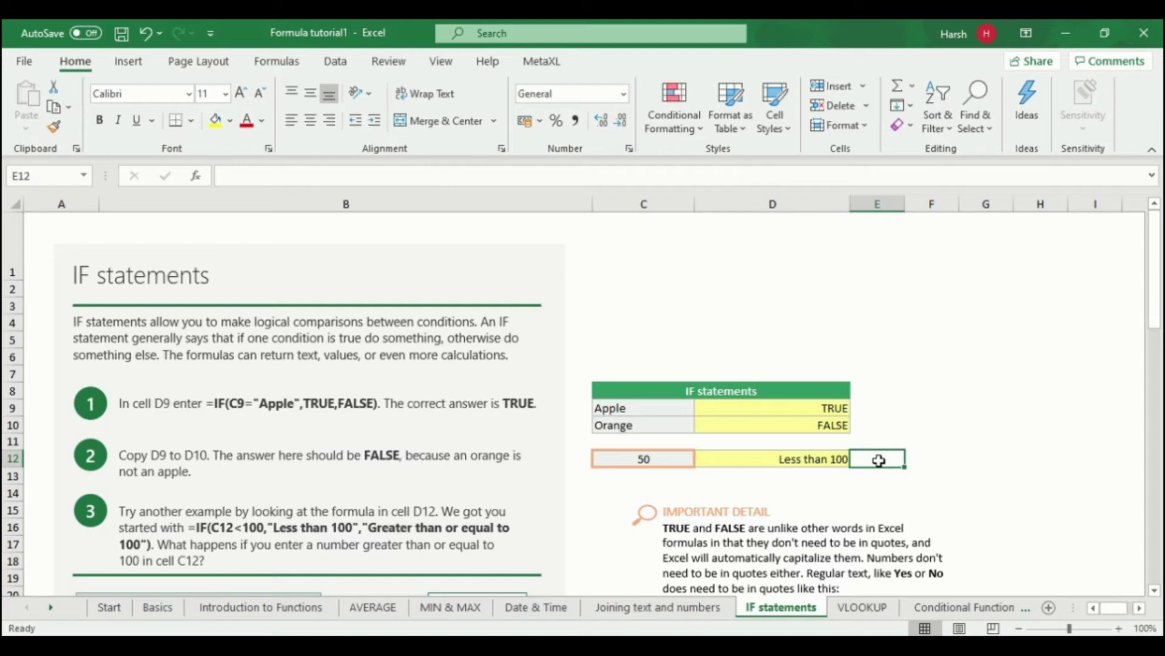
# Enter =IF(C12<100,"less than 100","greater than or equal to 100") in E12
pyautogui.write('=')
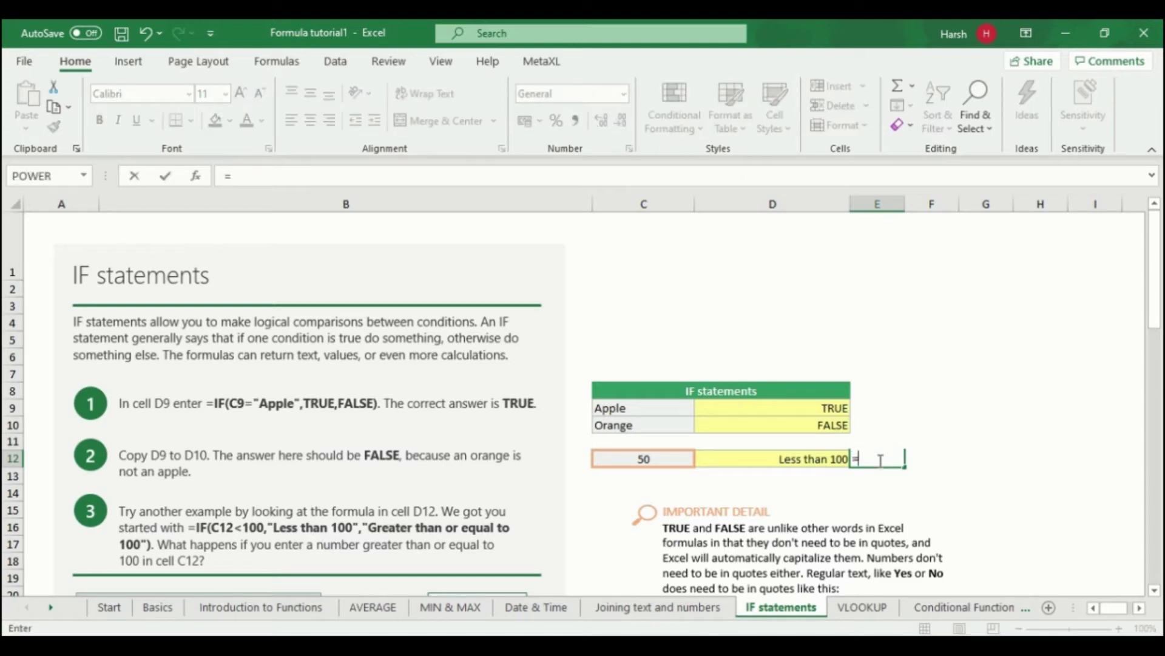
pyautogui.write('if')
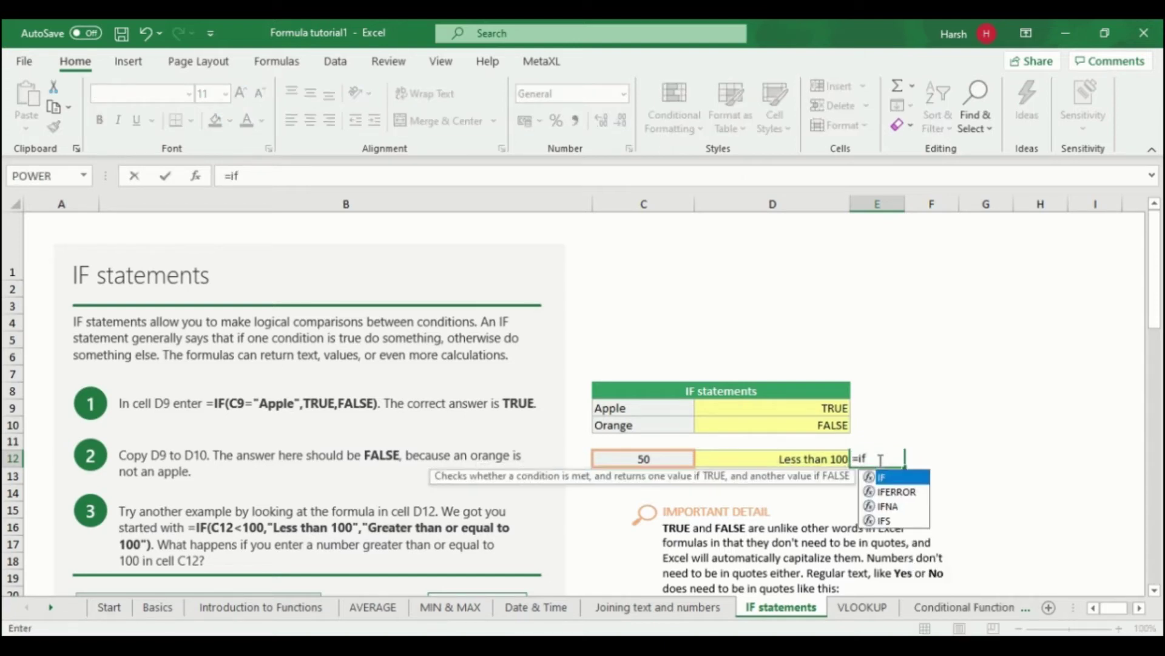
pyautogui.write('(')
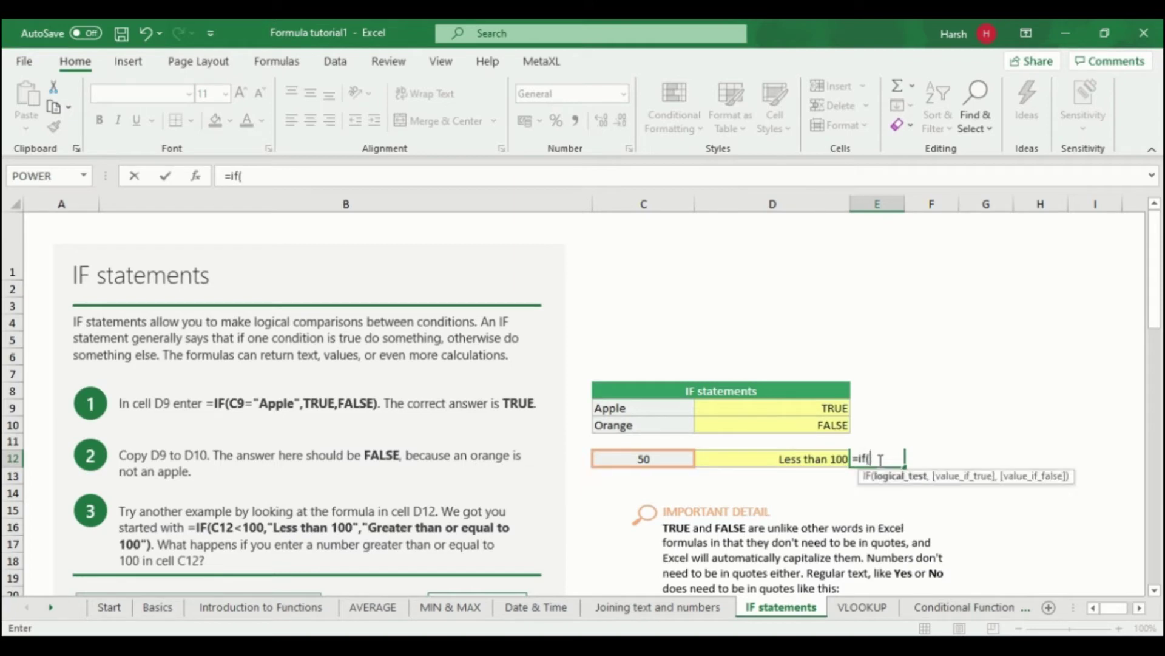
pyautogui.click(679, 459)
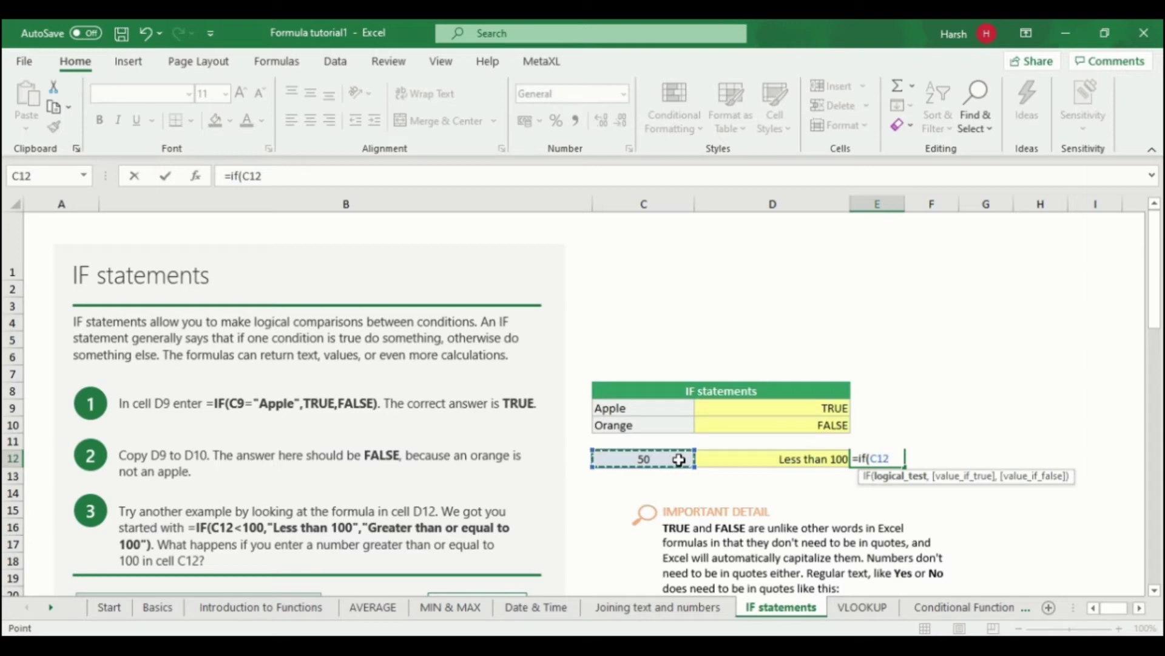
pyautogui.write('<10')
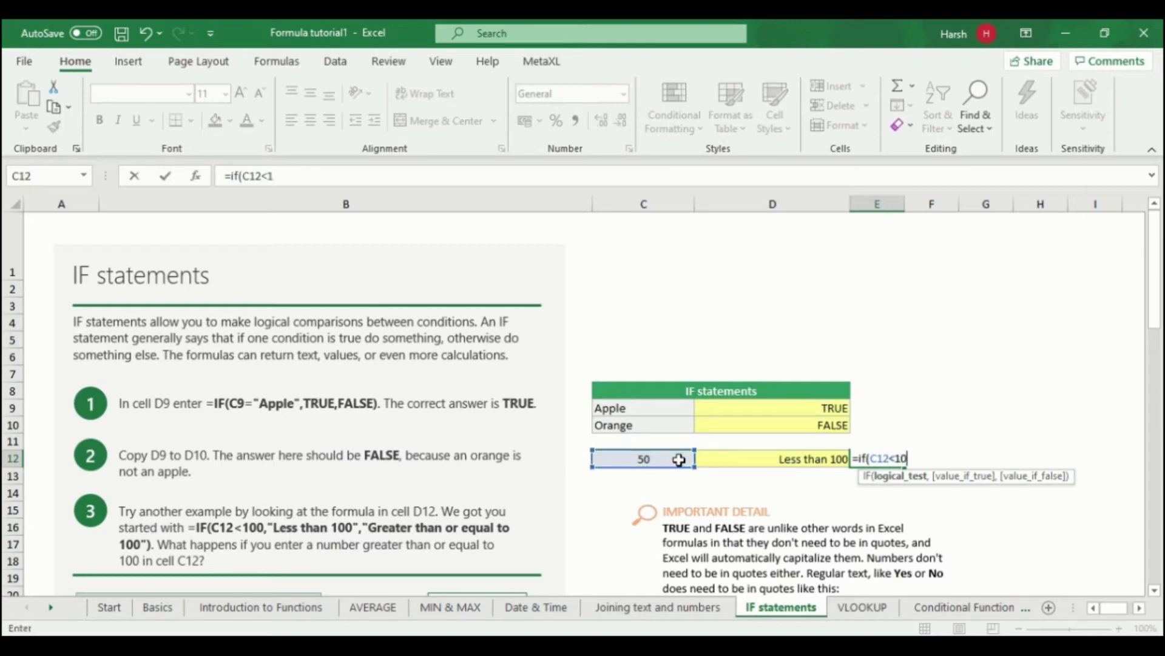
pyautogui.write('0')
pyautogui.write(',')
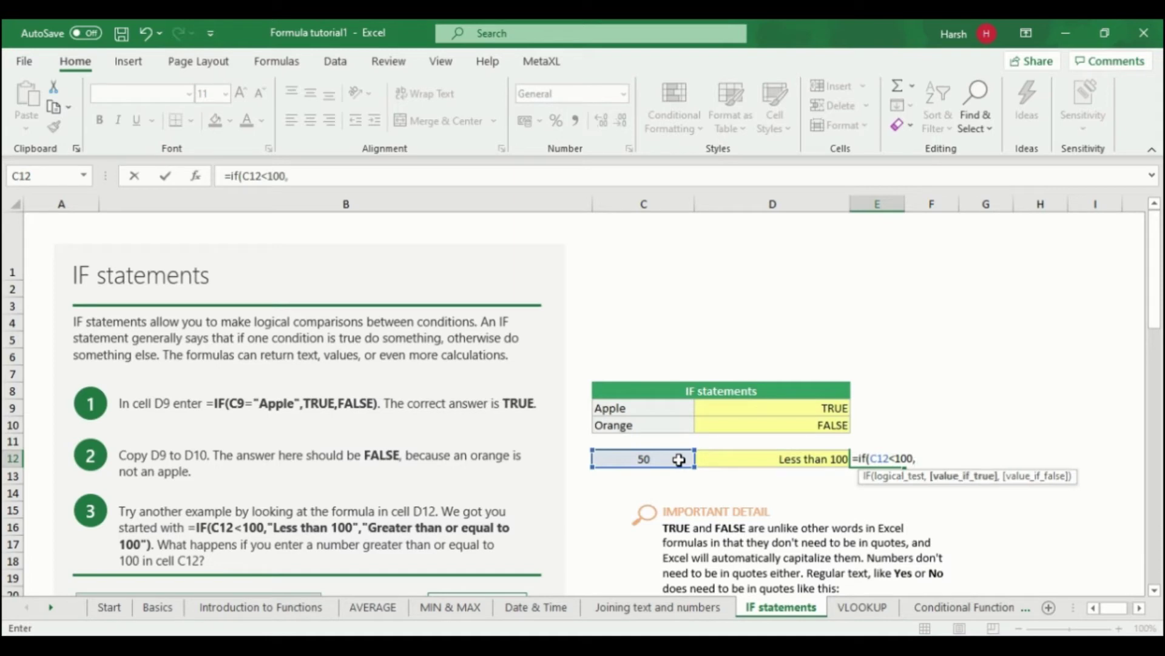
pyautogui.write('"')
pyautogui.write('le')
pyautogui.write('ss than ')
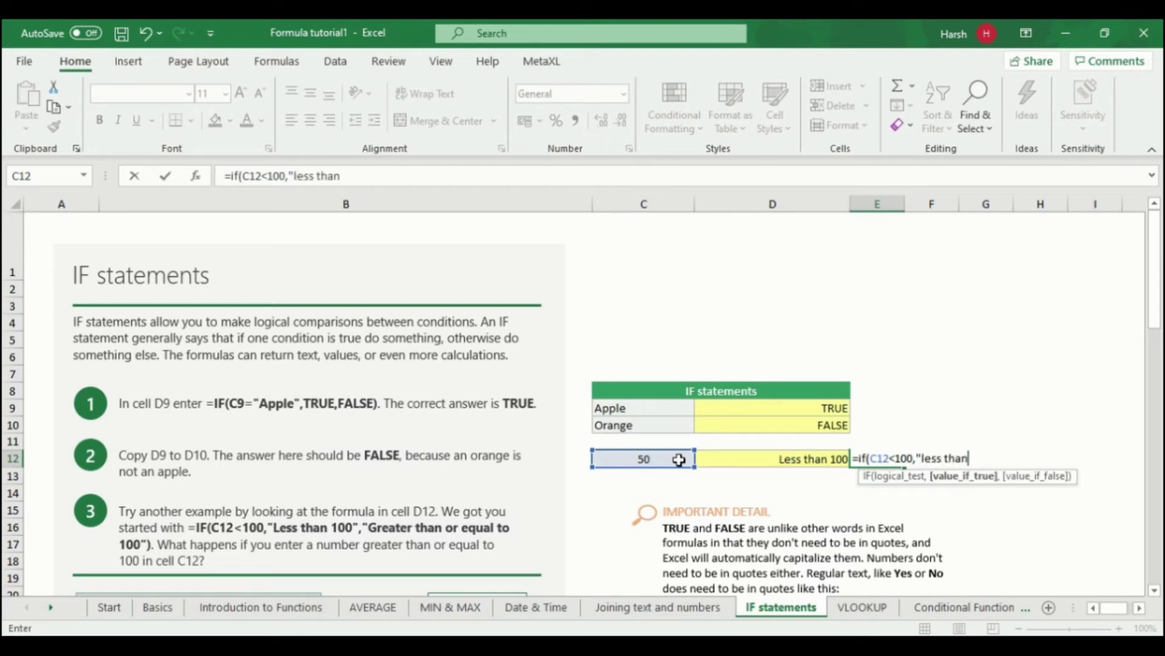
pyautogui.write('100')
pyautogui.write('"')
pyautogui.write(',')
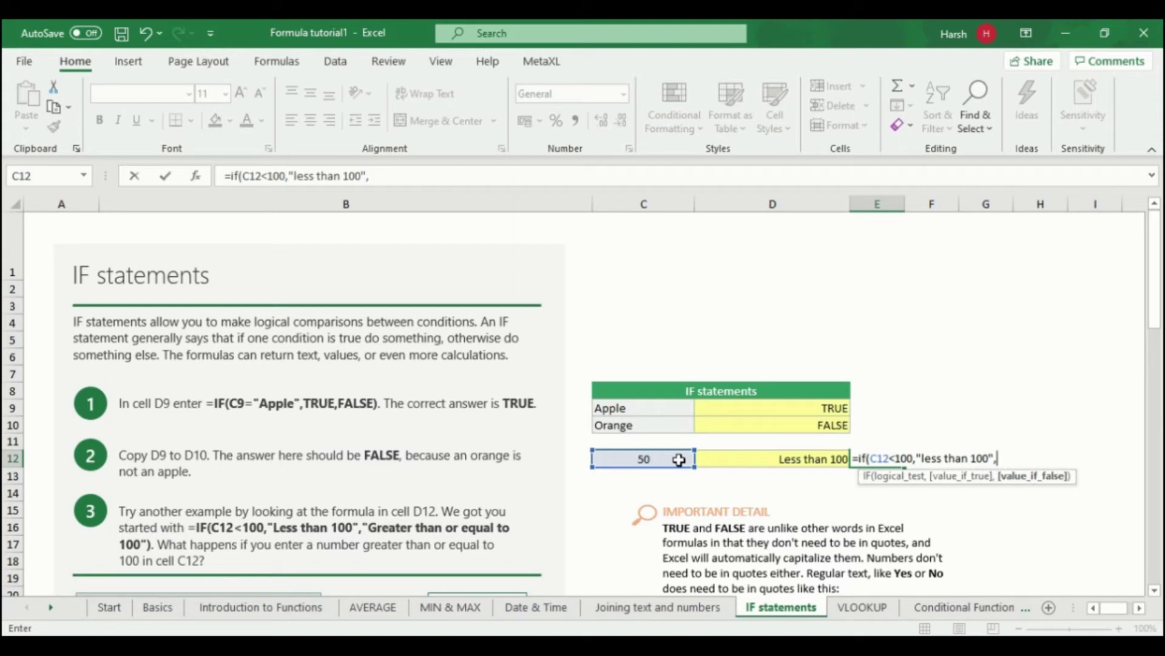
pyautogui.write('"gr')
pyautogui.write('eater tha')
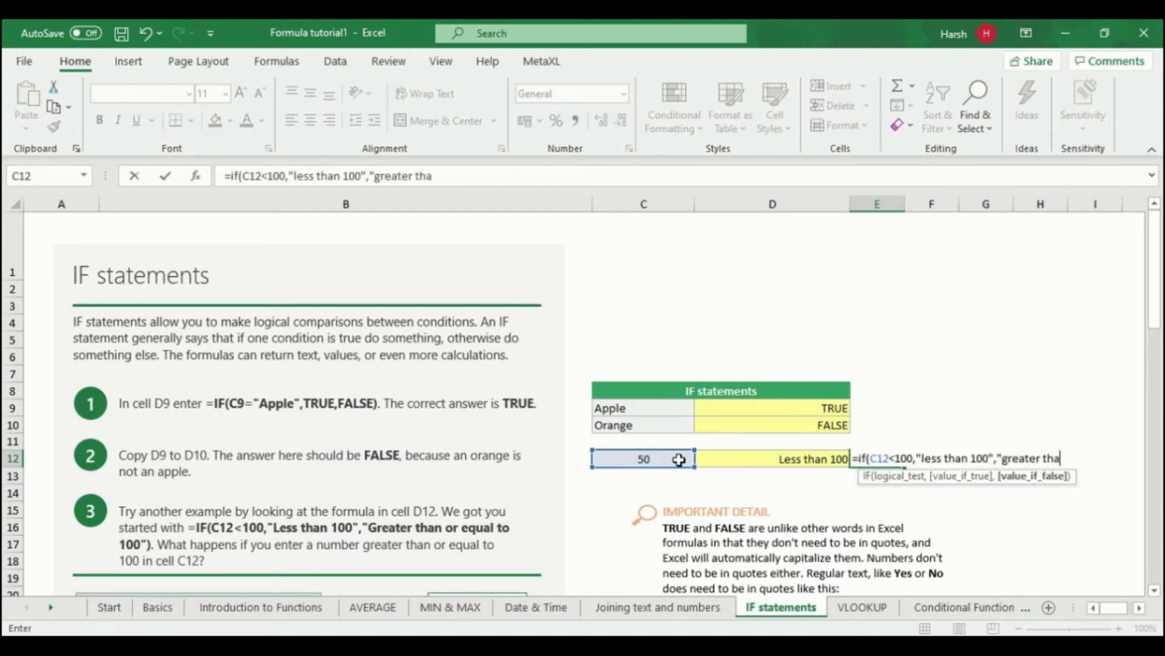
pyautogui.write('n or ')
pyautogui.write('eq')
pyautogui.write('ual to 1')
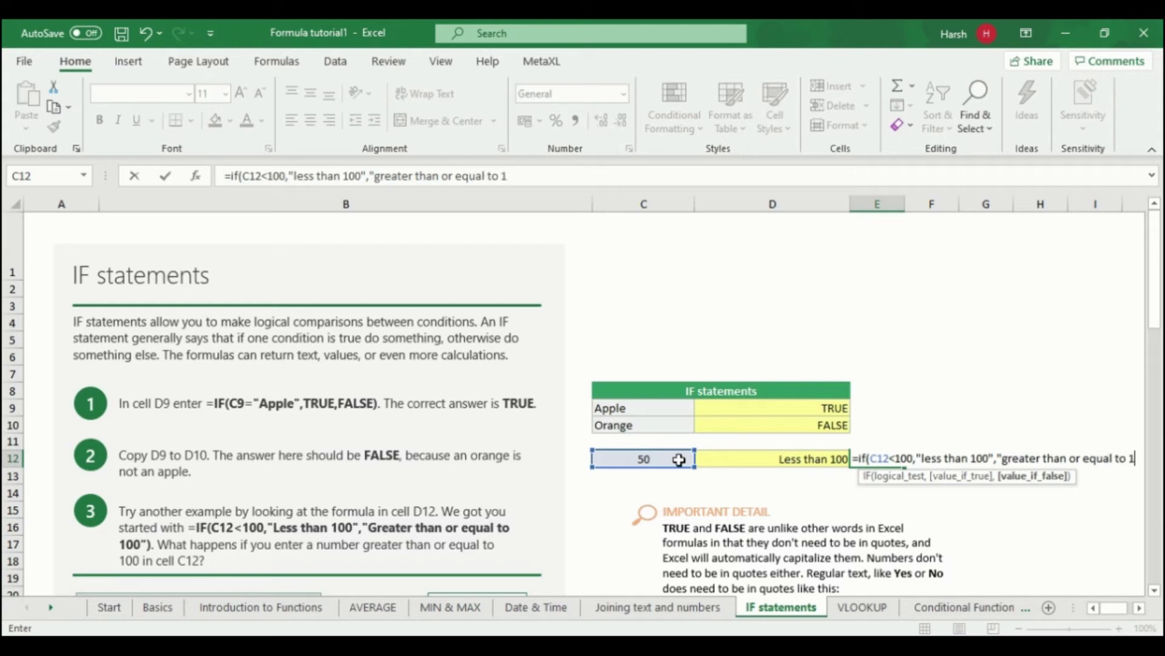
pyautogui.write('00')
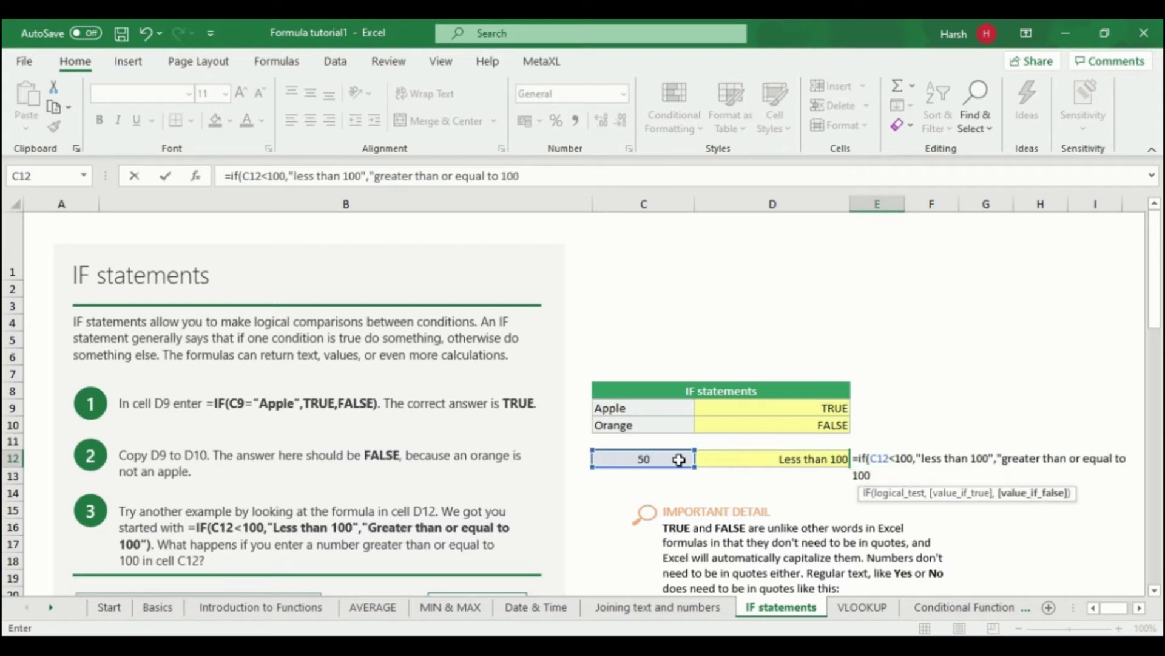
pyautogui.write('"')
pyautogui.write(')')
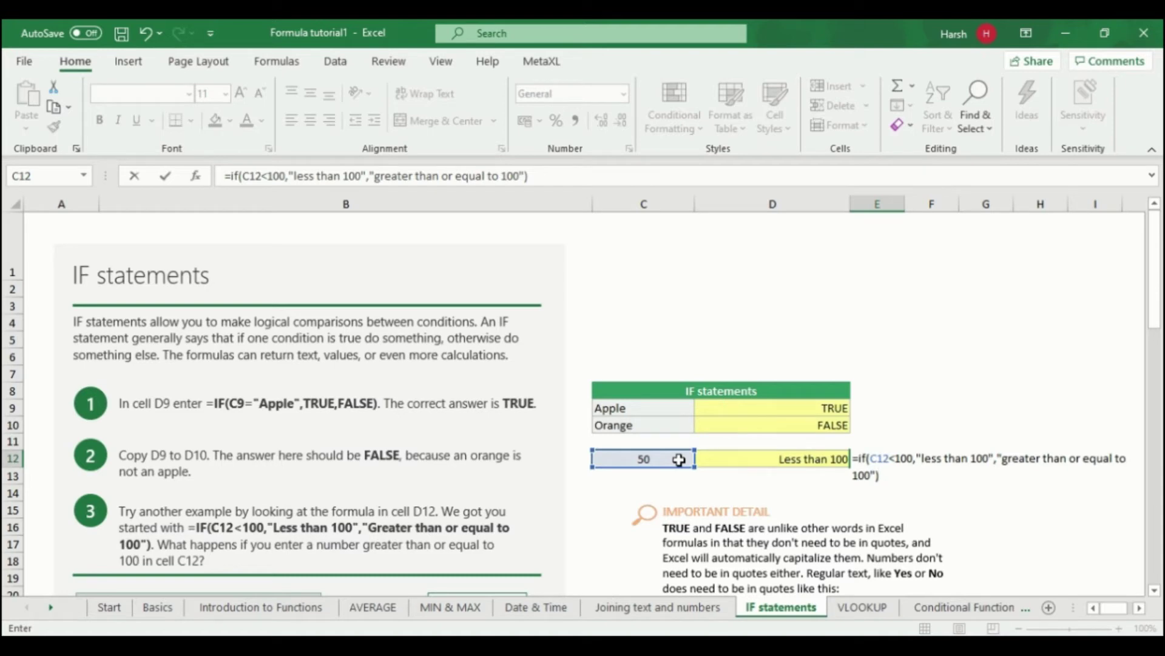
pyautogui.press('Return')
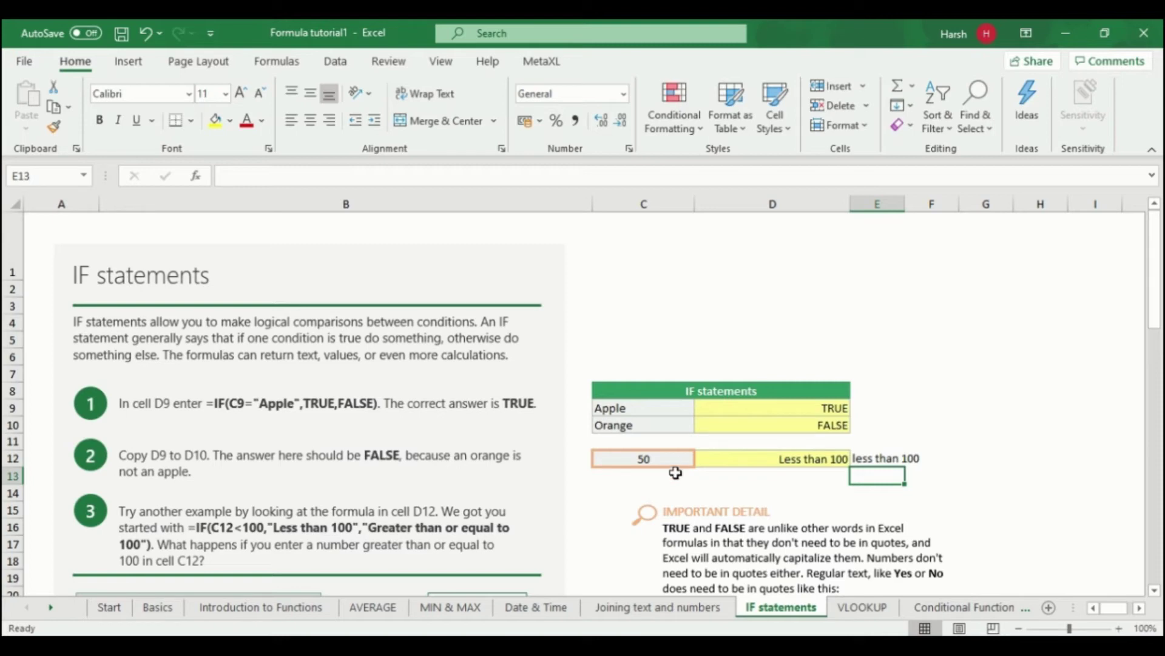
# Put 99 in C13 and fill the E12 IF formula down to E13
pyautogui.click(668, 479)
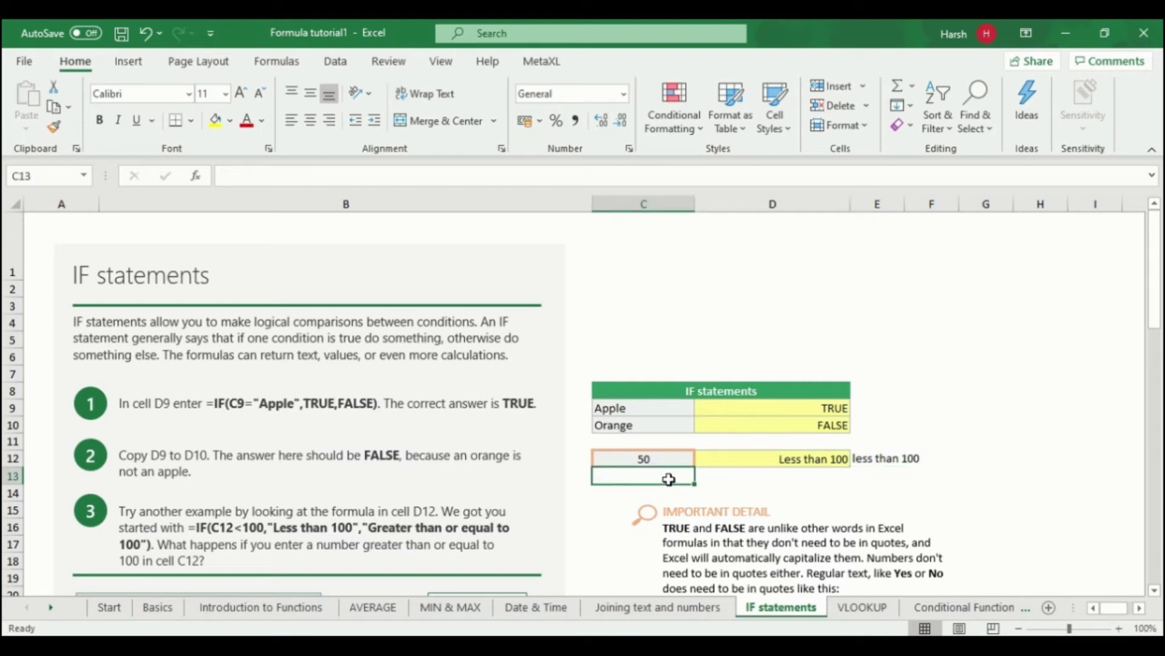
pyautogui.write('99')
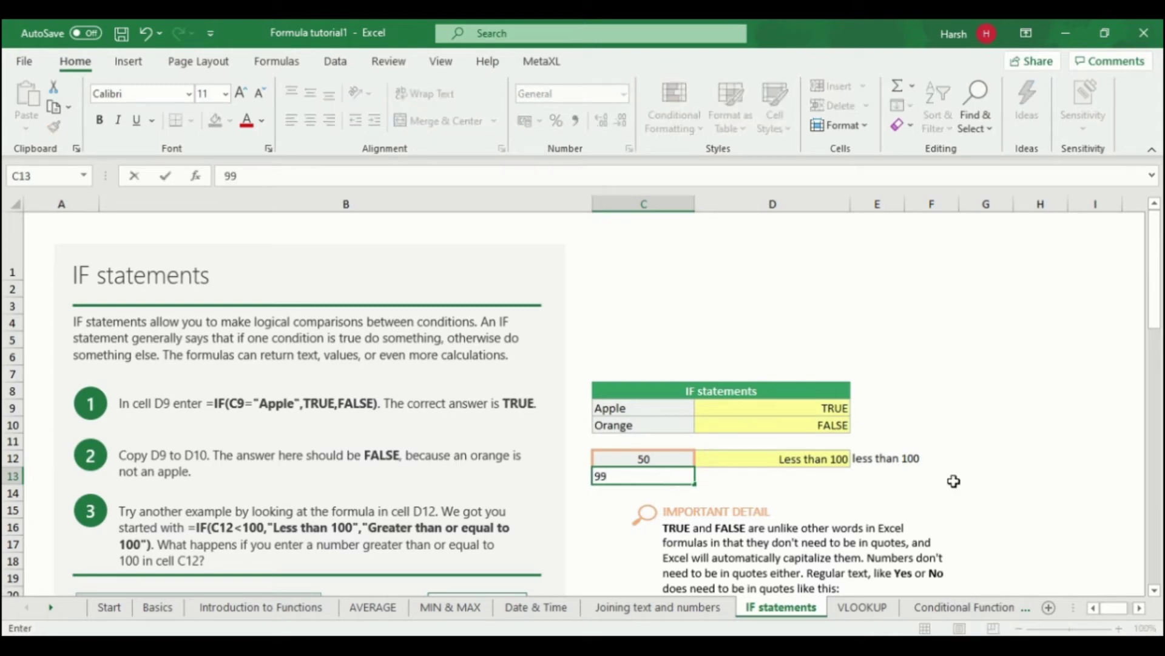
pyautogui.click(900, 459)
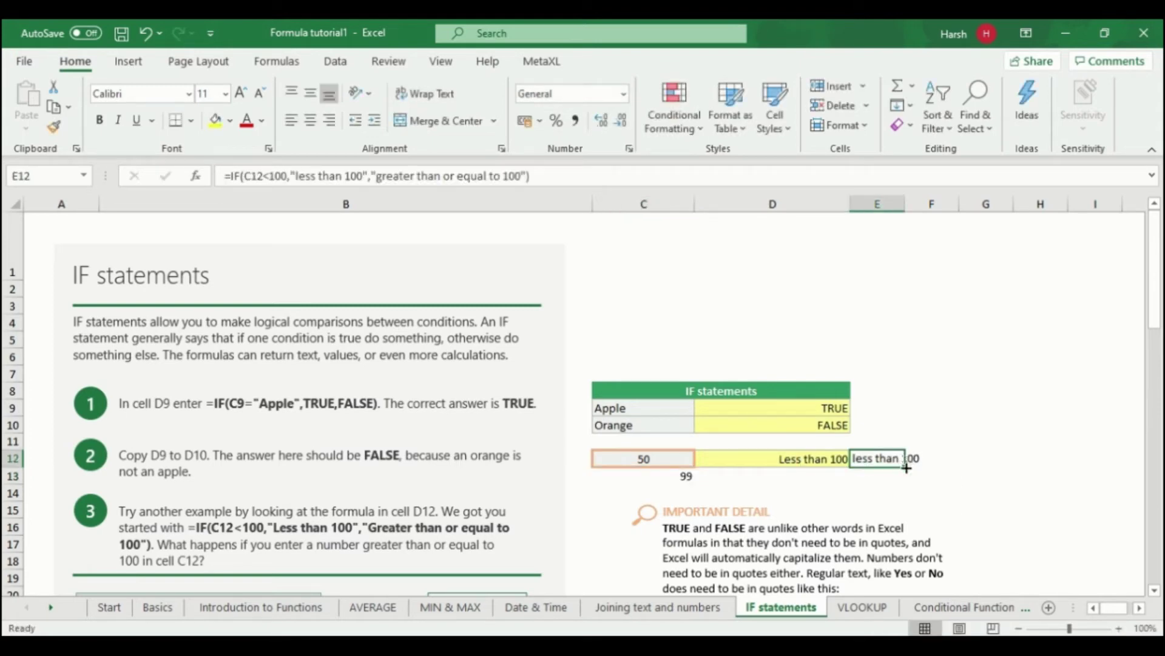
pyautogui.moveTo(905, 467); pyautogui.dragTo(904, 481)
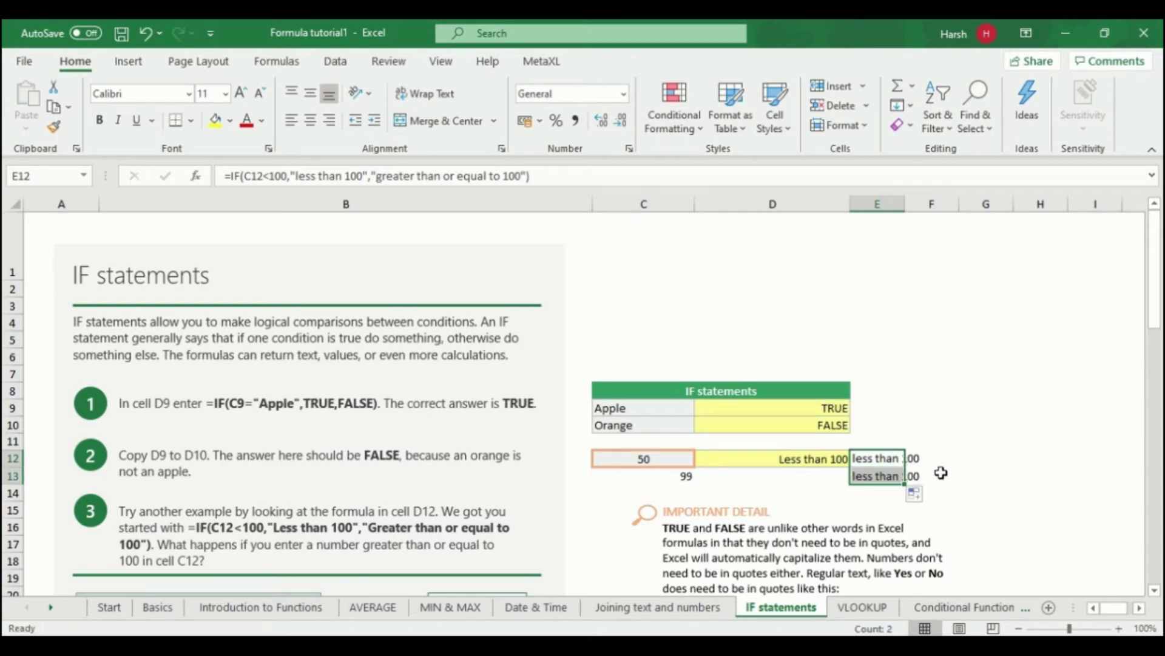
# Change C13 from 99 to 199 so E13 reads greater than or equal to 100
pyautogui.doubleClick(687, 475)
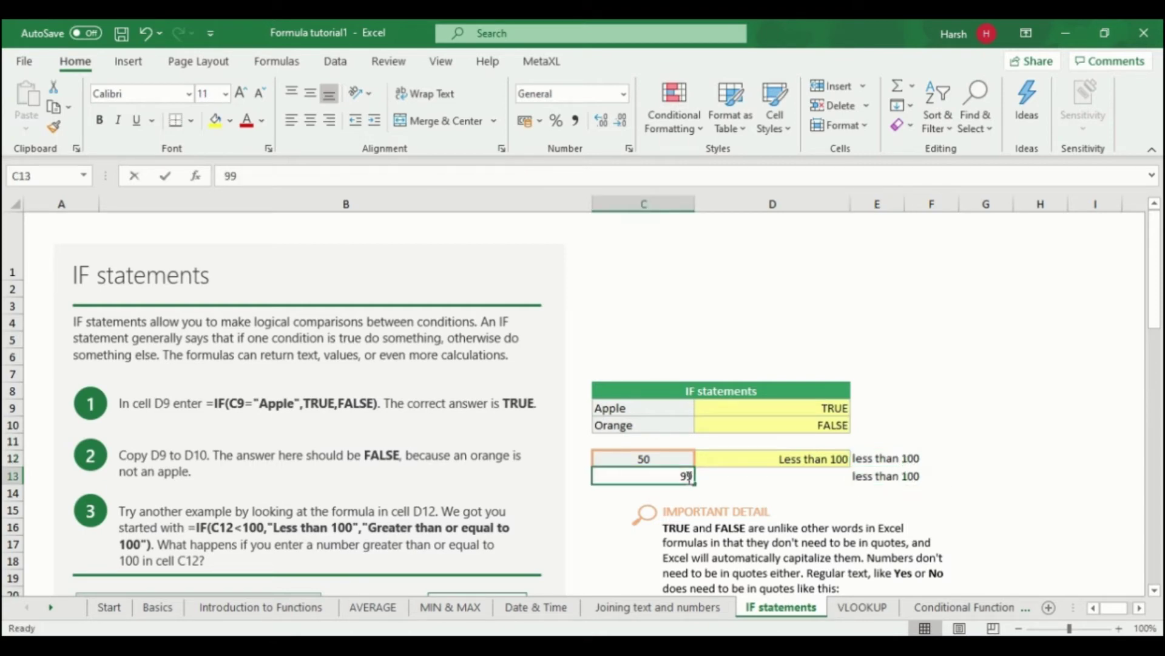
pyautogui.press('Left')
pyautogui.write('1')
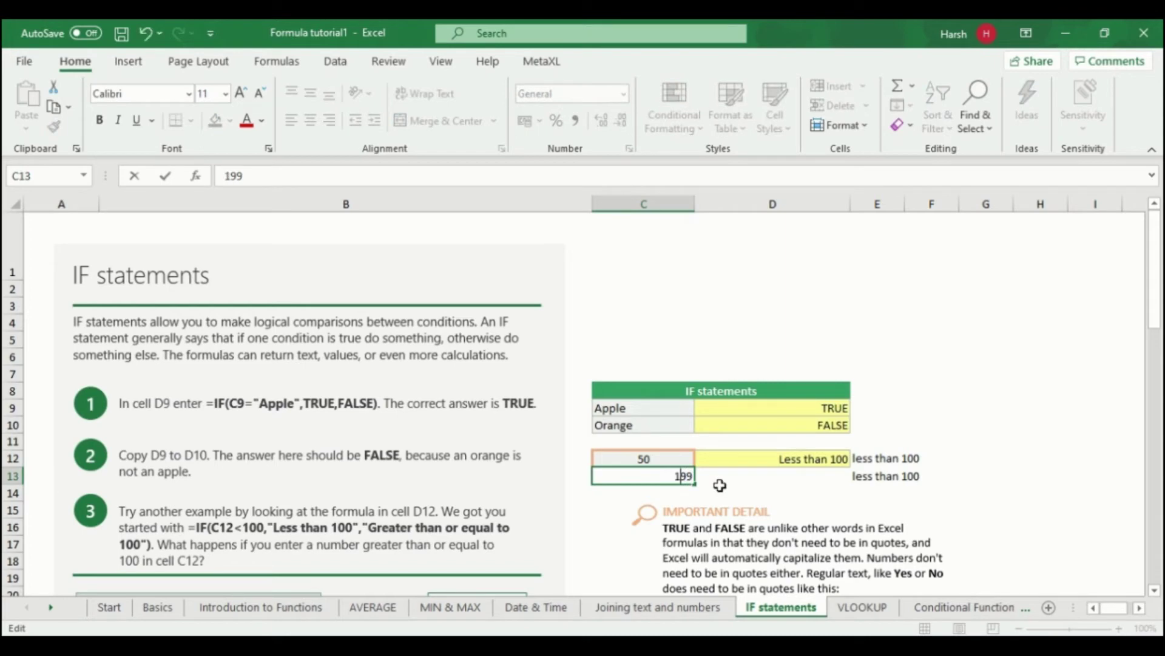
pyautogui.click(987, 476)
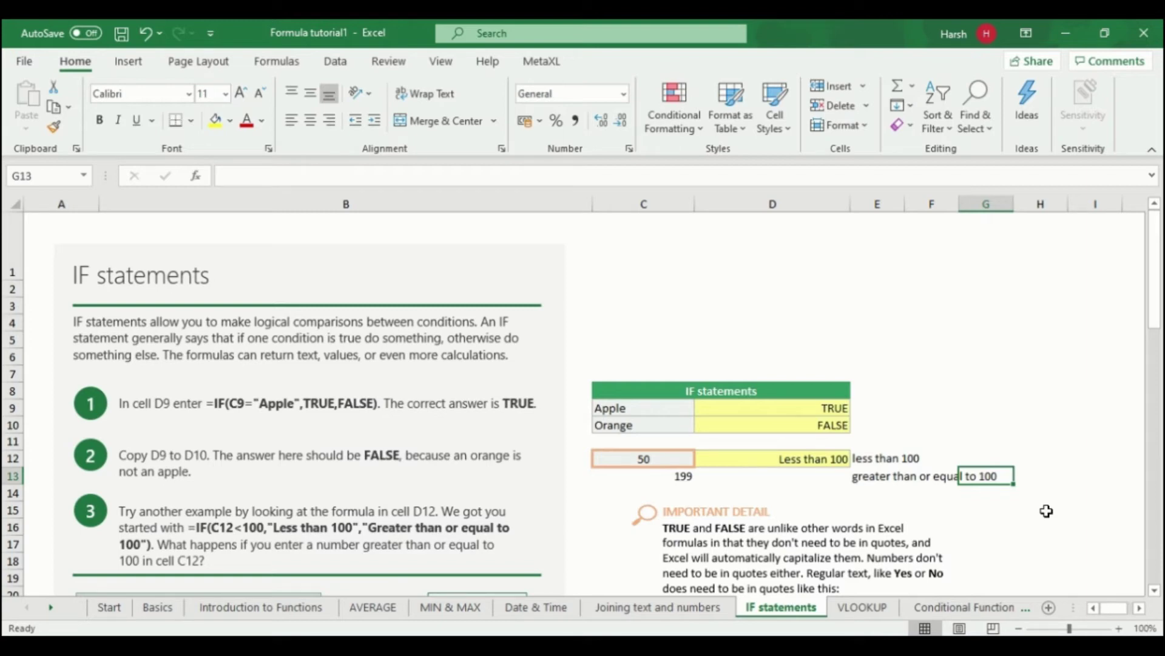
pyautogui.click(1029, 460)
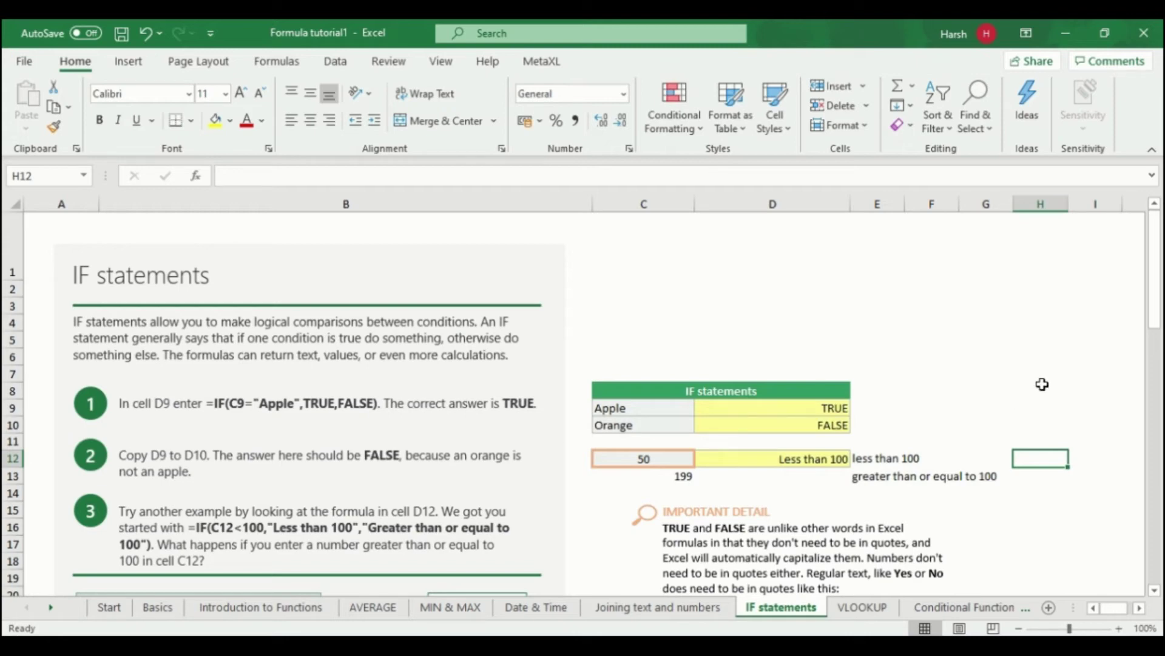
pyautogui.moveTo(1155, 289); pyautogui.dragTo(1159, 410)
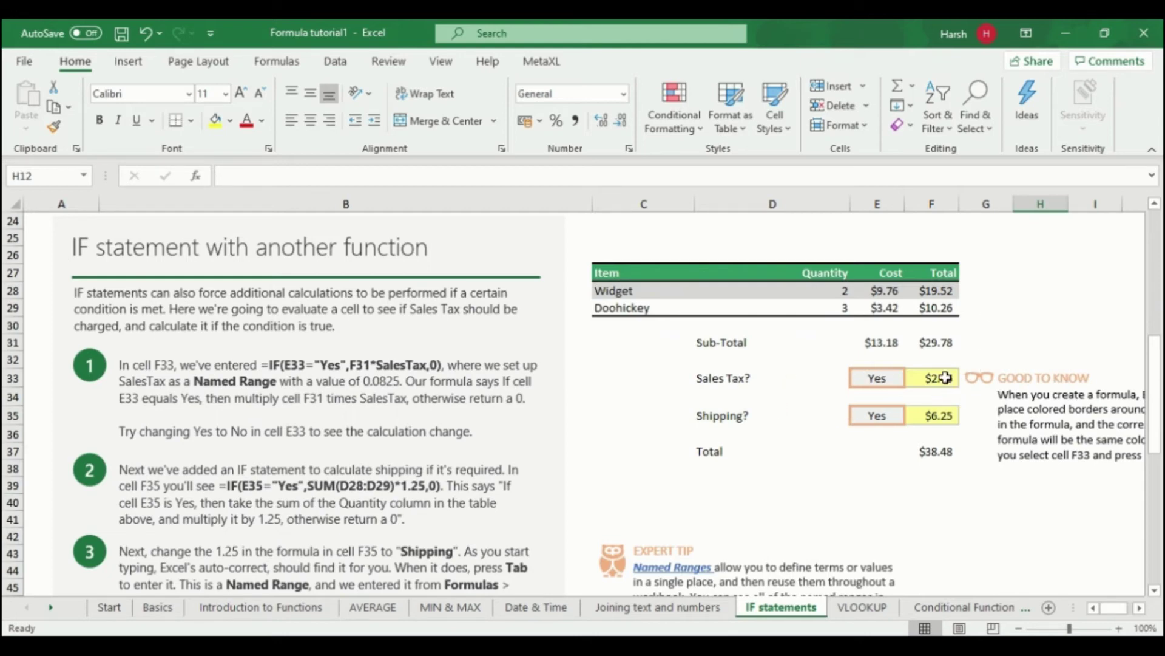
pyautogui.click(878, 380)
pyautogui.click(911, 378)
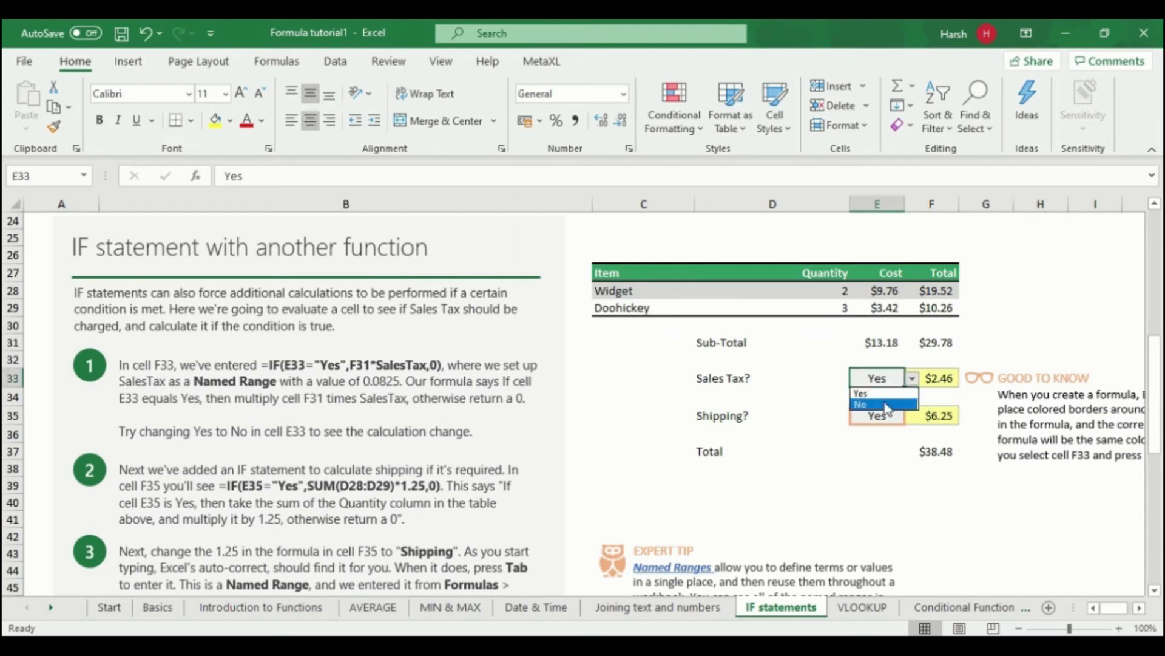
pyautogui.click(886, 405)
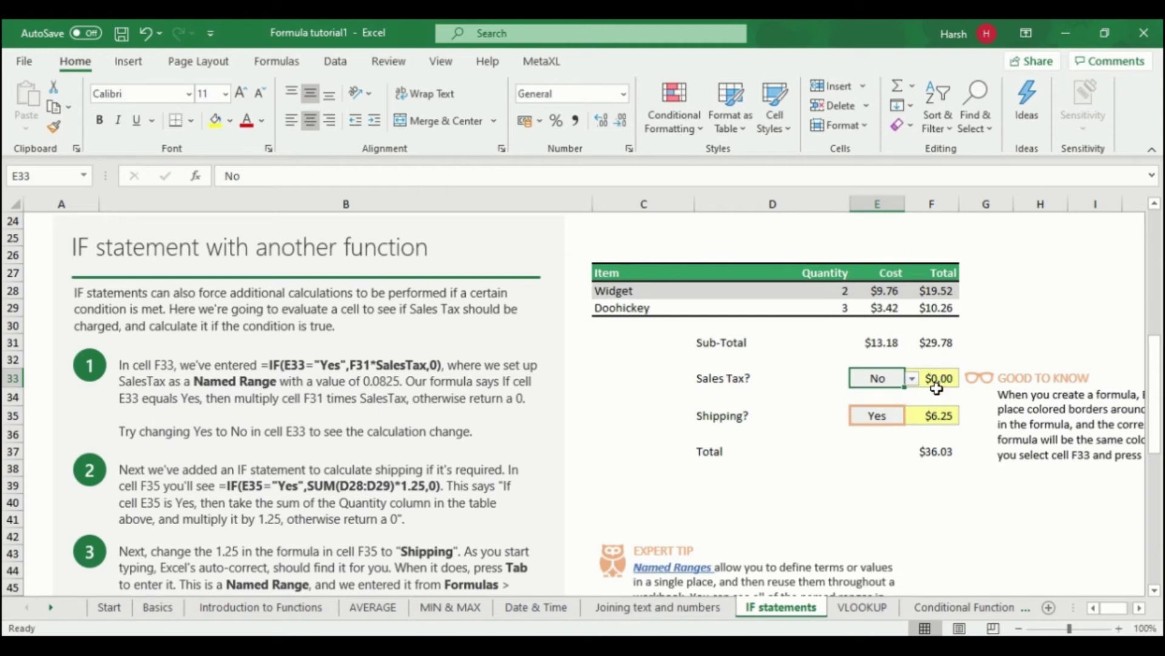
pyautogui.click(880, 423)
pyautogui.click(912, 416)
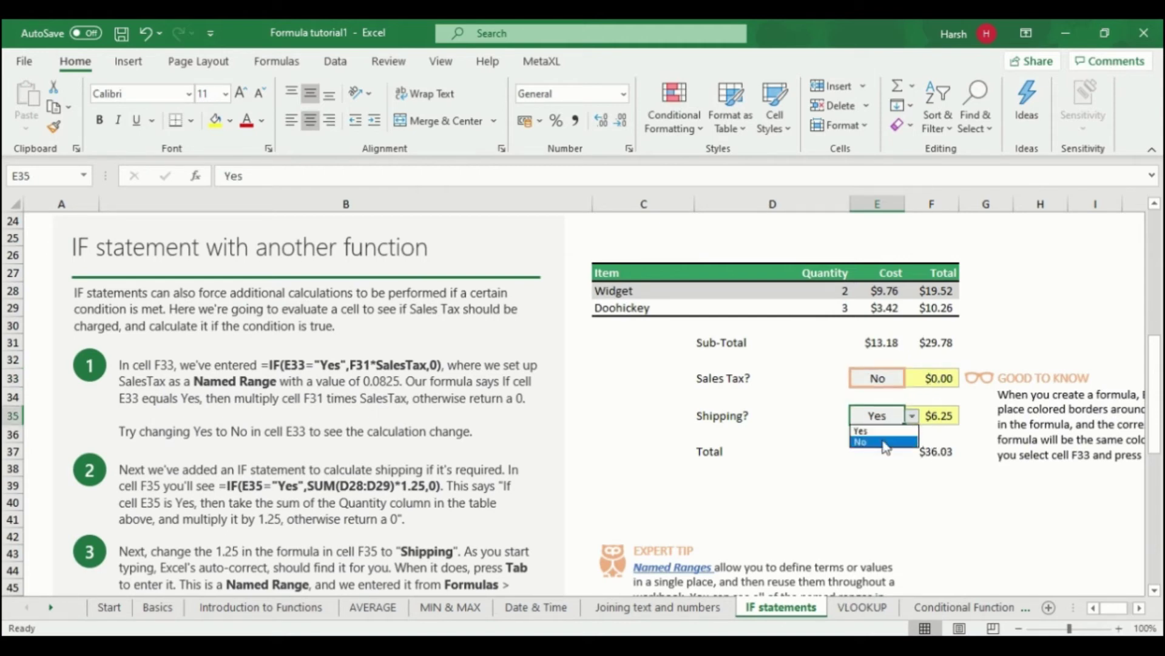
pyautogui.click(885, 442)
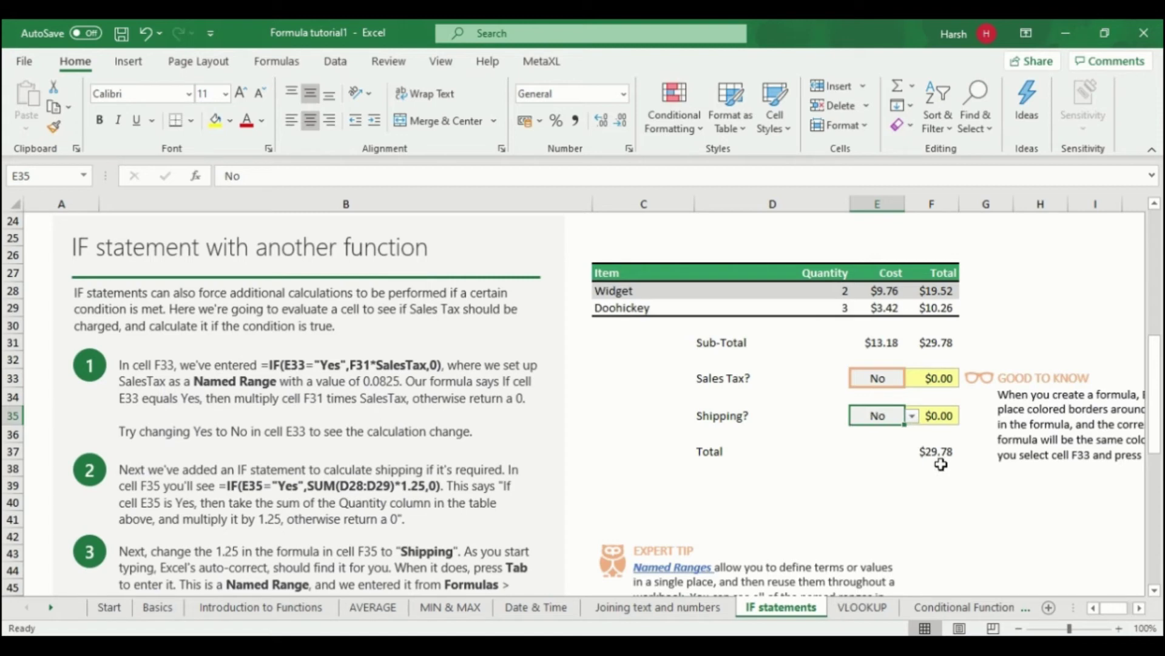
pyautogui.click(911, 418)
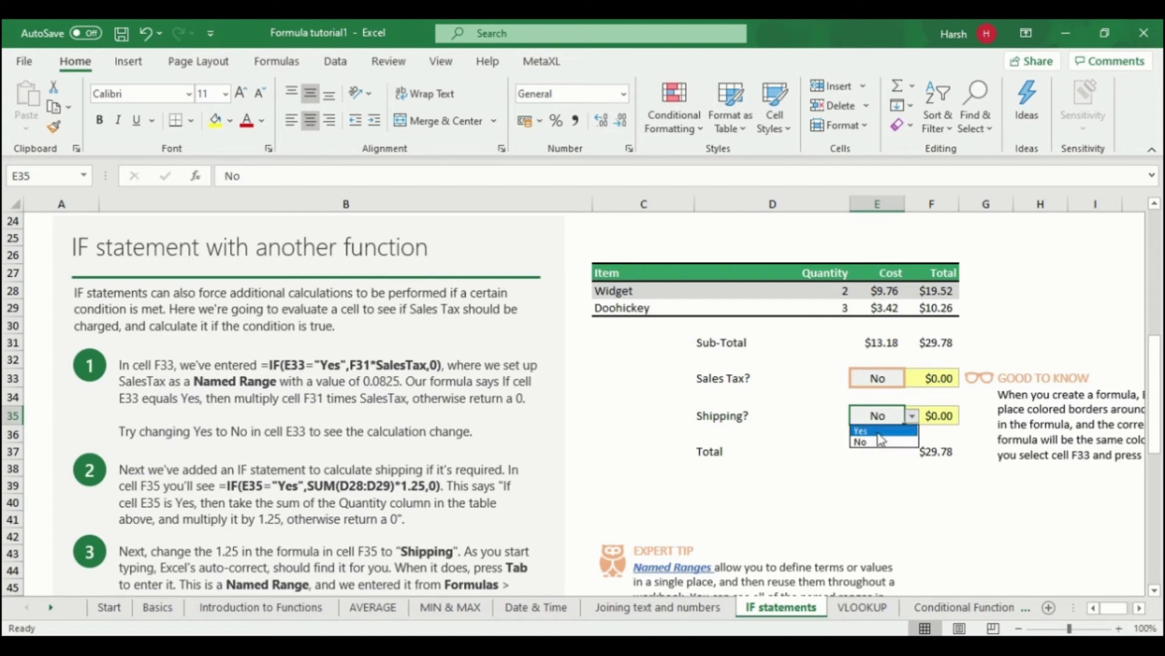
pyautogui.click(878, 431)
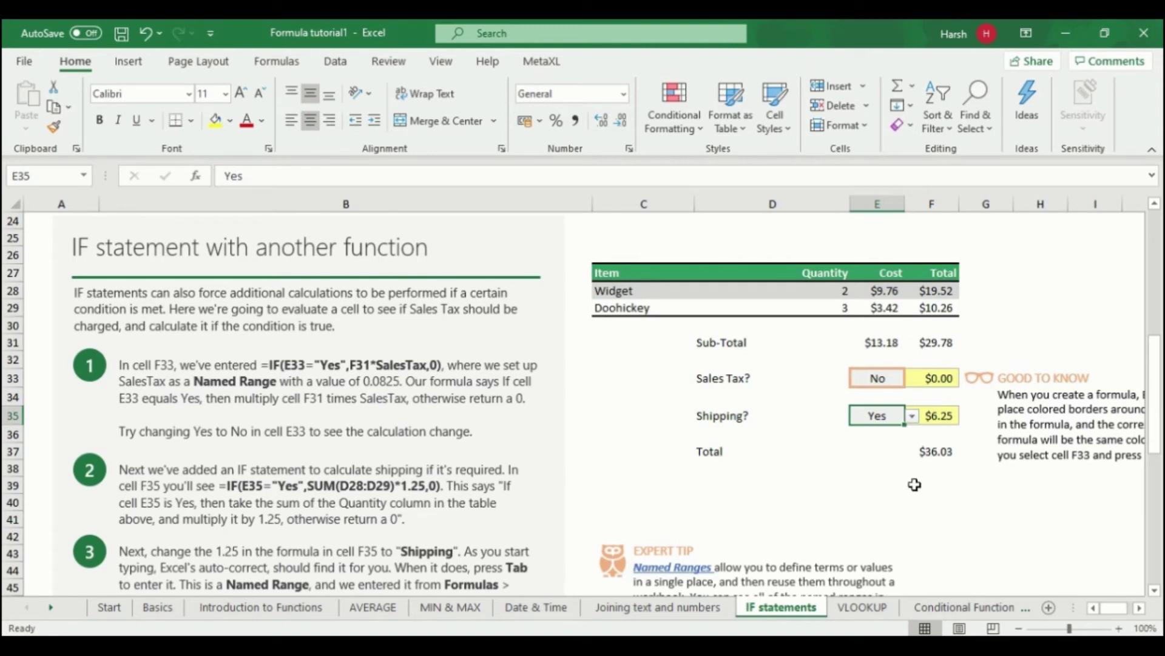
pyautogui.click(881, 381)
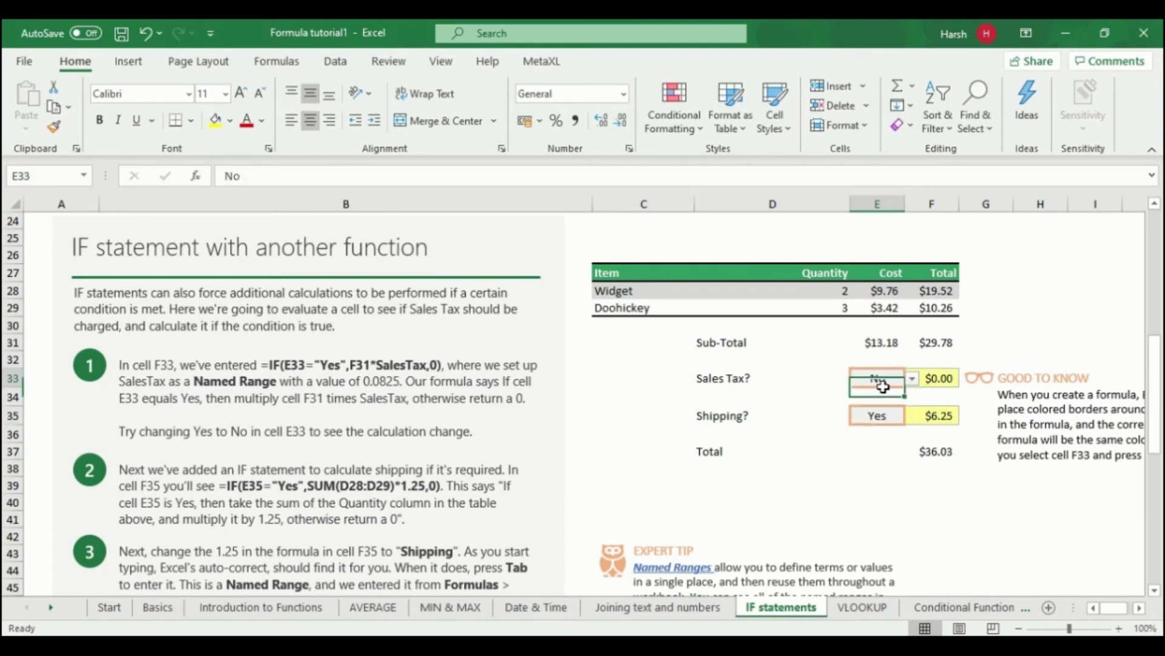
pyautogui.click(911, 381)
pyautogui.click(874, 405)
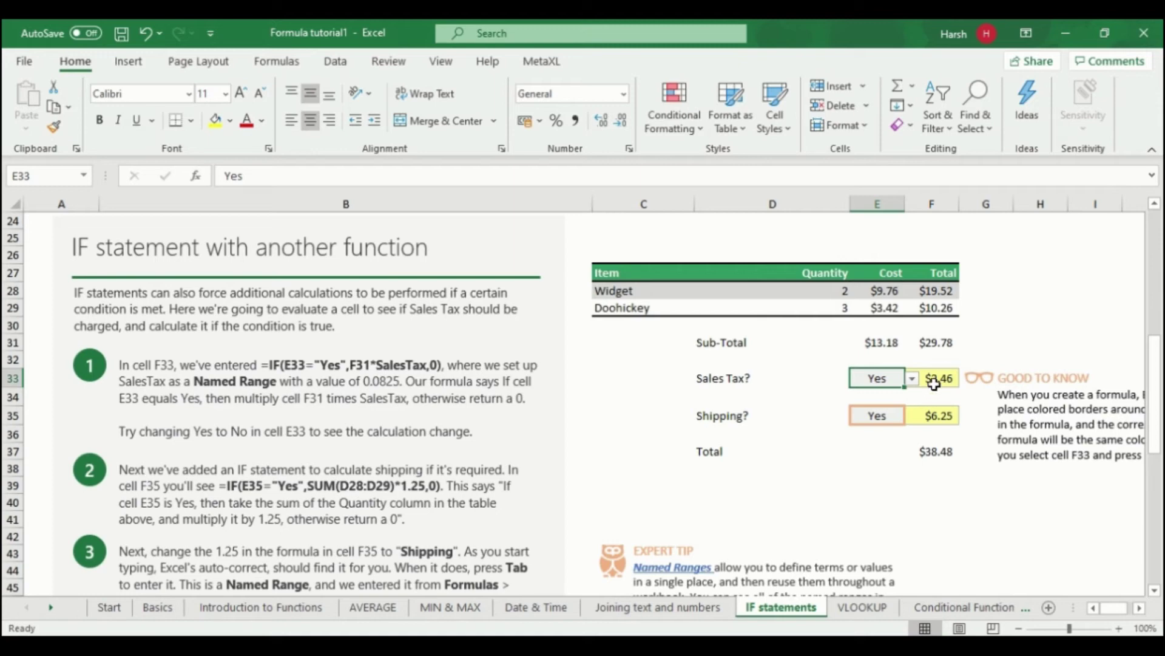
pyautogui.click(935, 397)
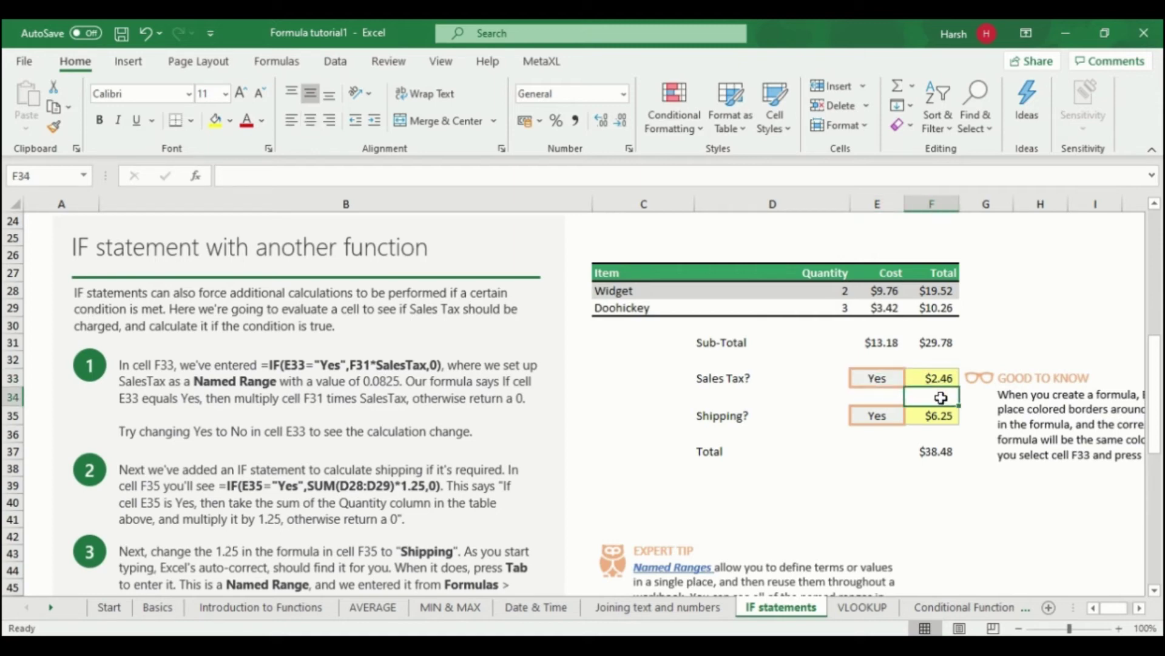
# Enter =IF(E33="yes",F31*salestax,0) in F34, giving 2.4567
pyautogui.write('=if')
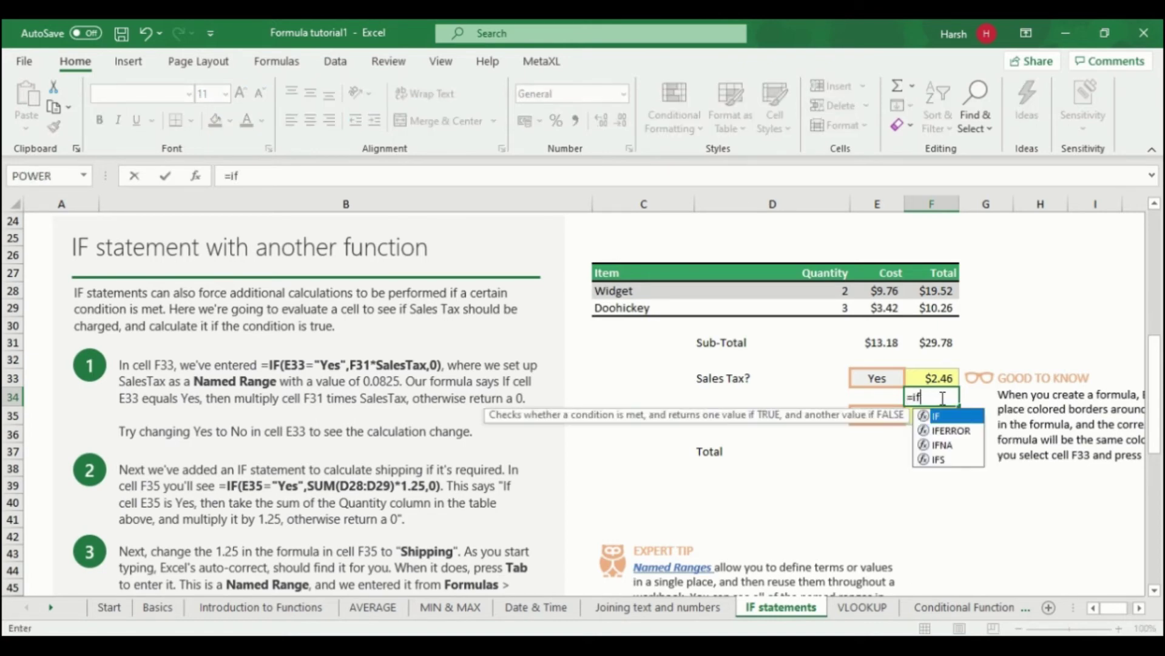
pyautogui.write('(')
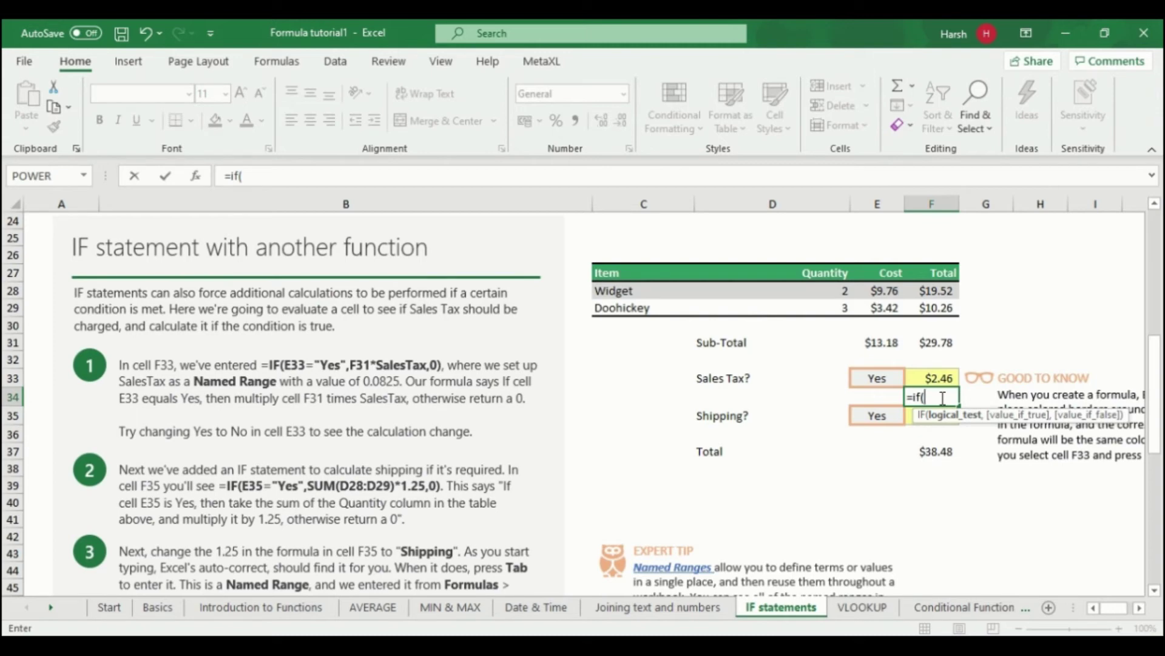
pyautogui.click(894, 376)
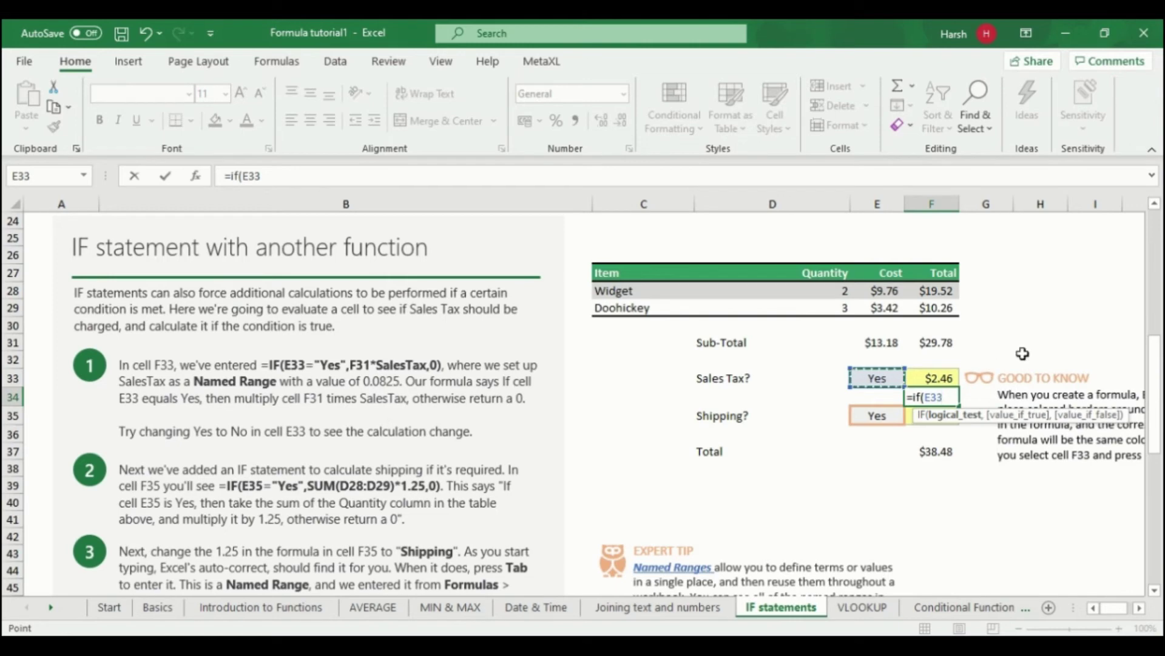
pyautogui.write('=')
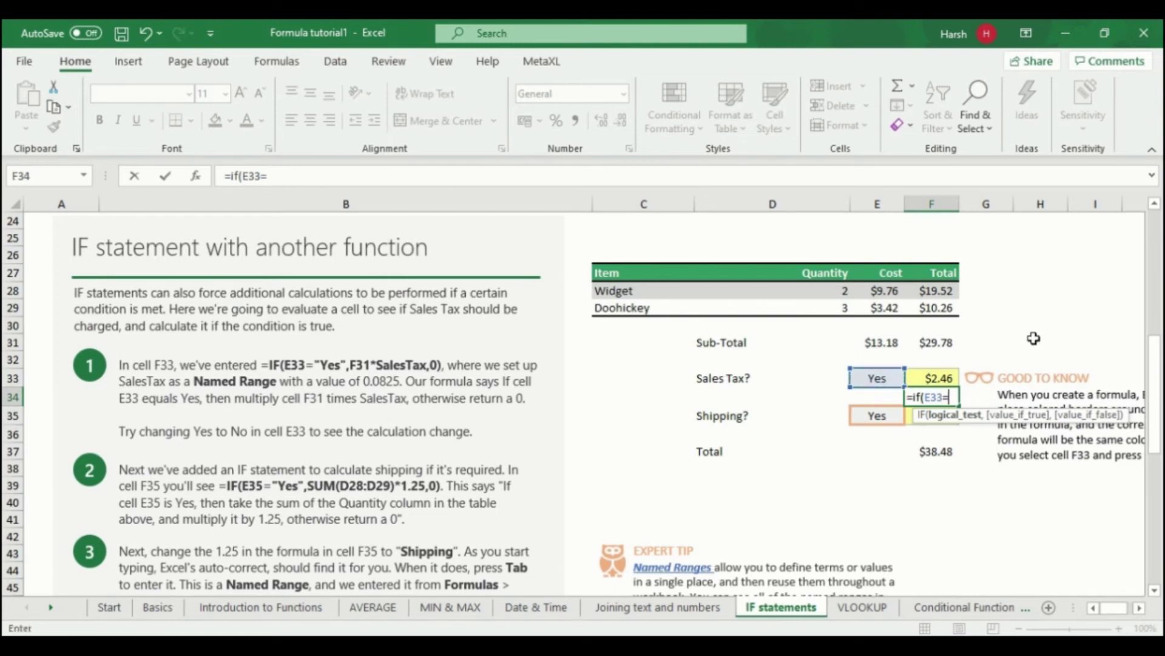
pyautogui.write('"')
pyautogui.write('yes"')
pyautogui.write(',')
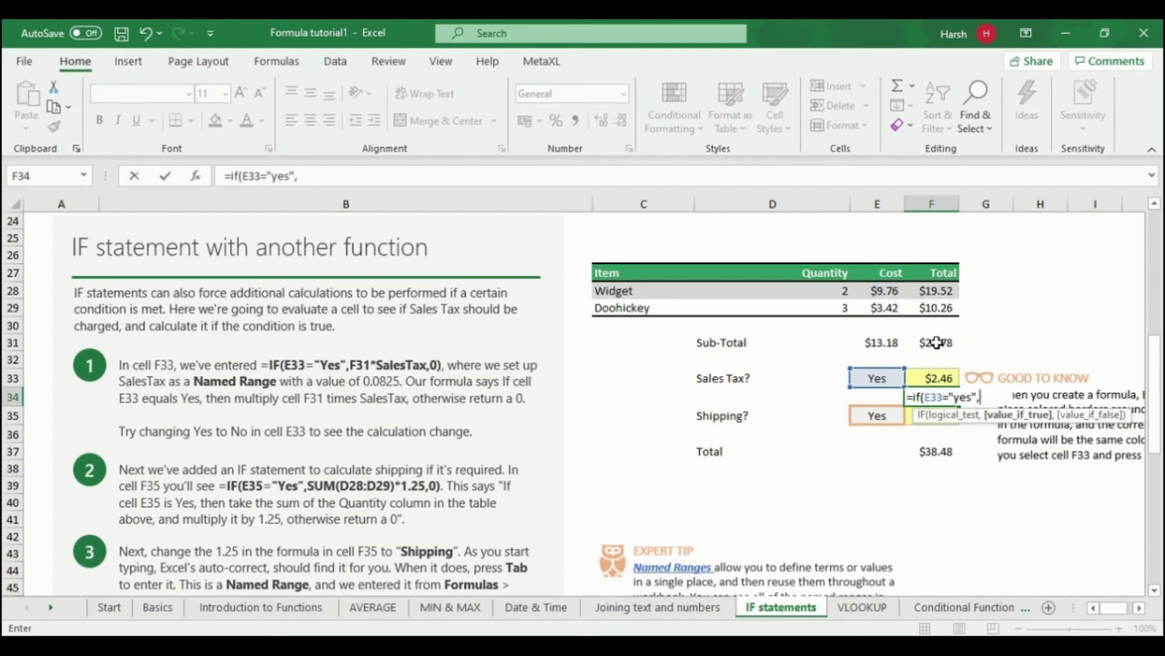
pyautogui.write('f')
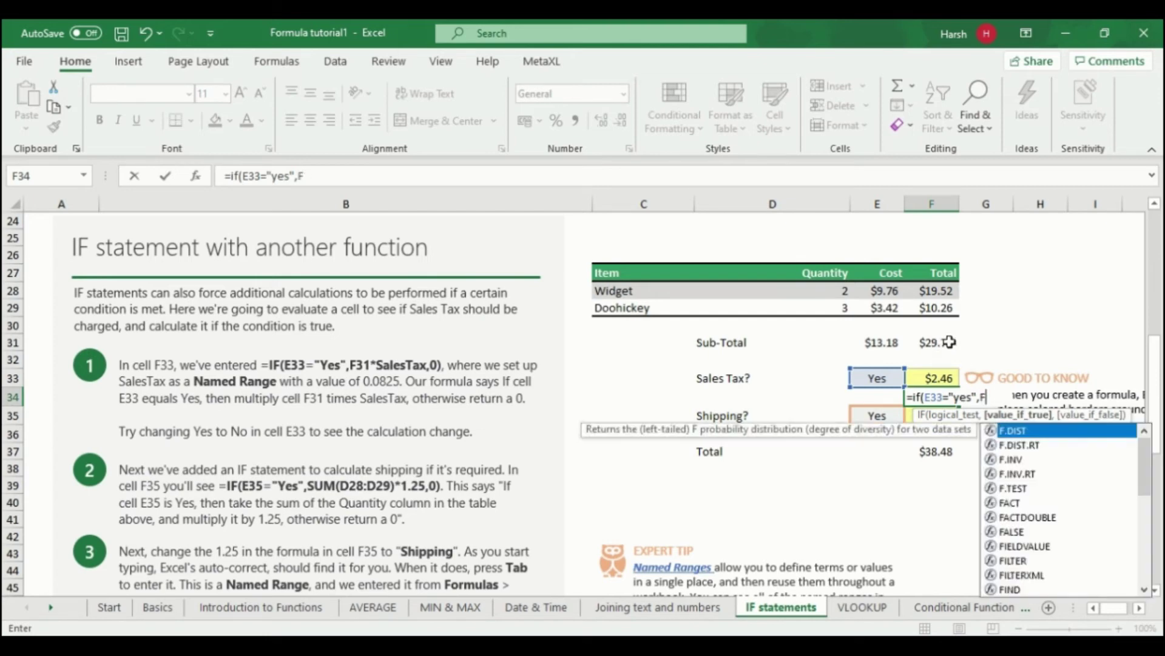
pyautogui.press('BackSpace')
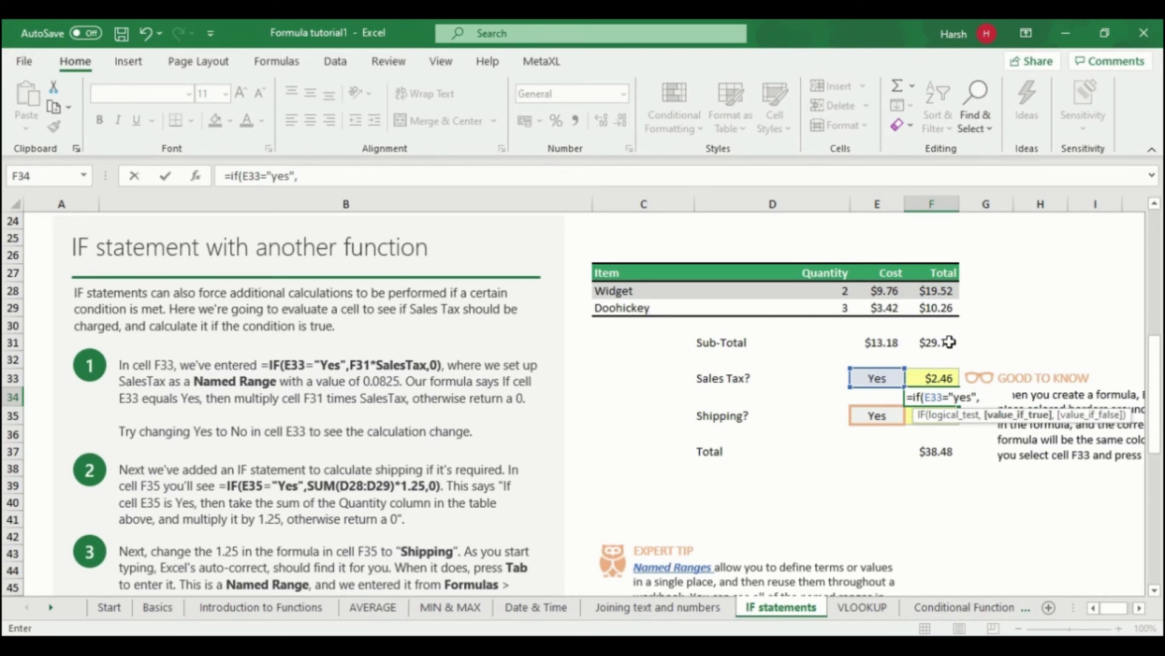
pyautogui.click(950, 341)
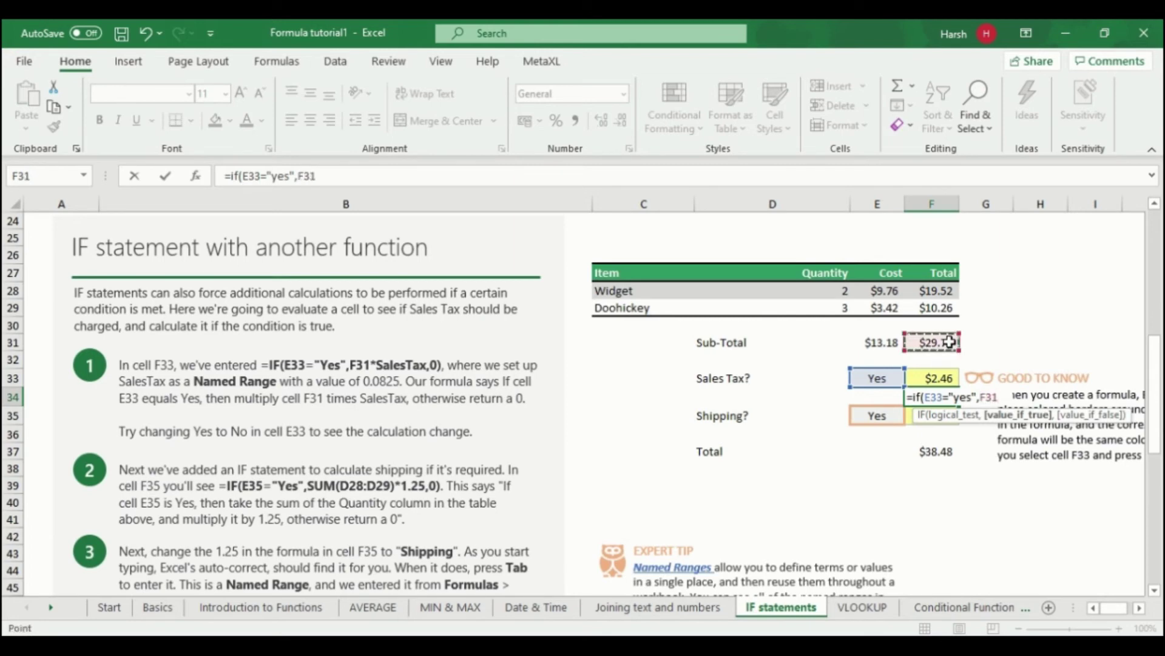
pyautogui.write('*')
pyautogui.write('sale')
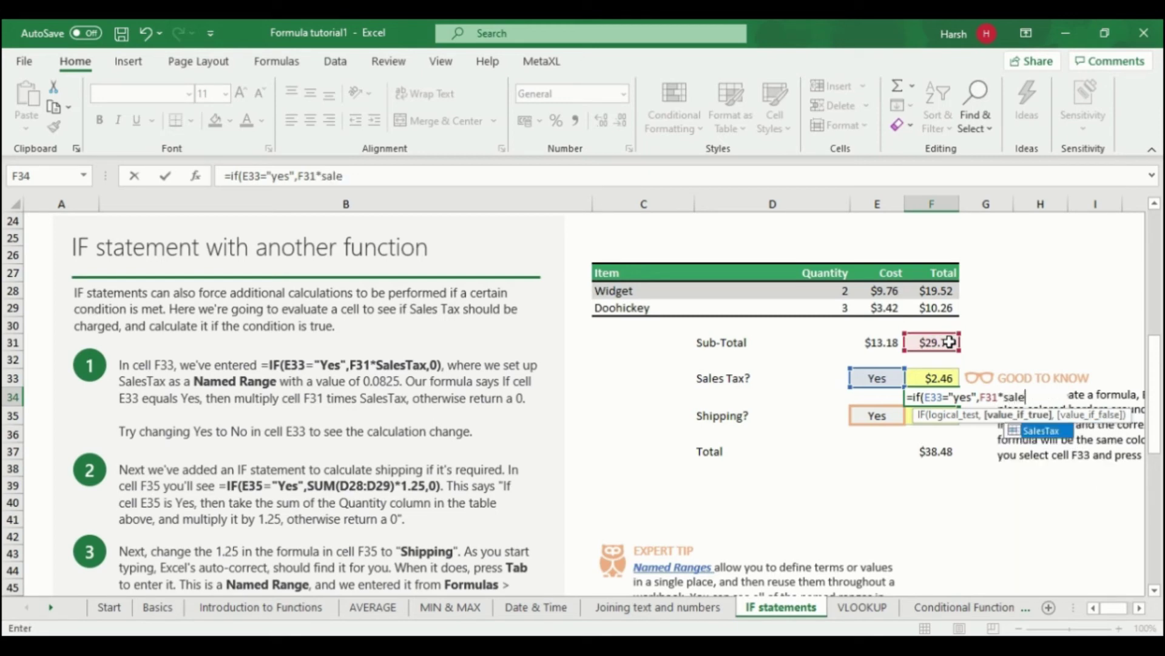
pyautogui.write('stax')
pyautogui.write(',')
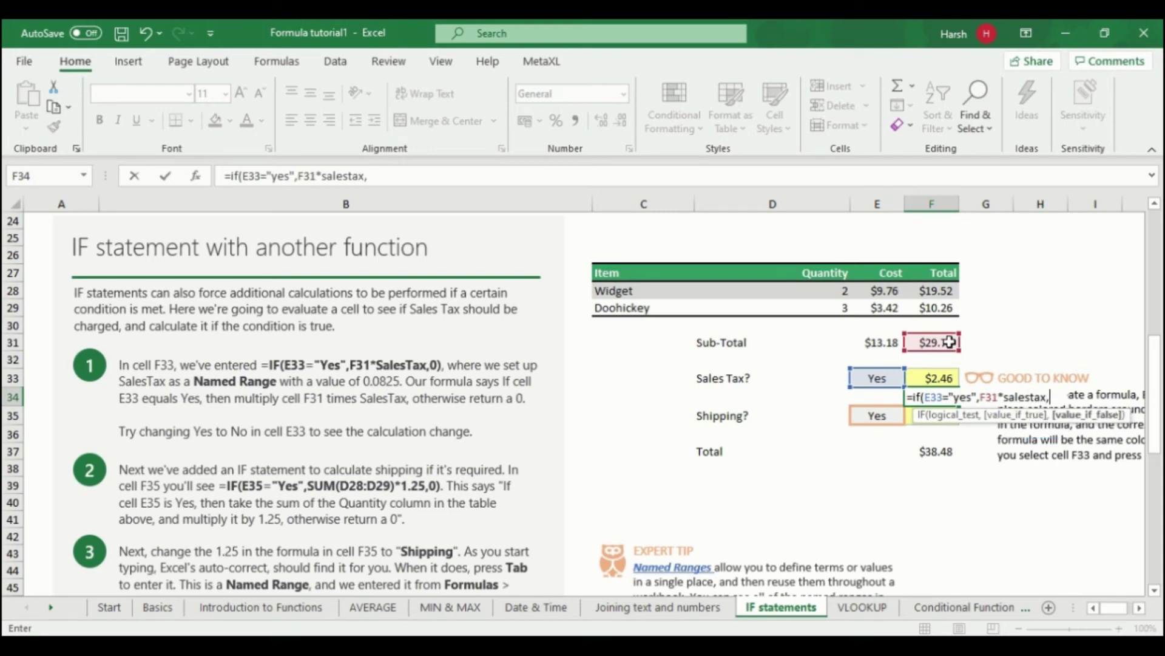
pyautogui.write('0')
pyautogui.write(')')
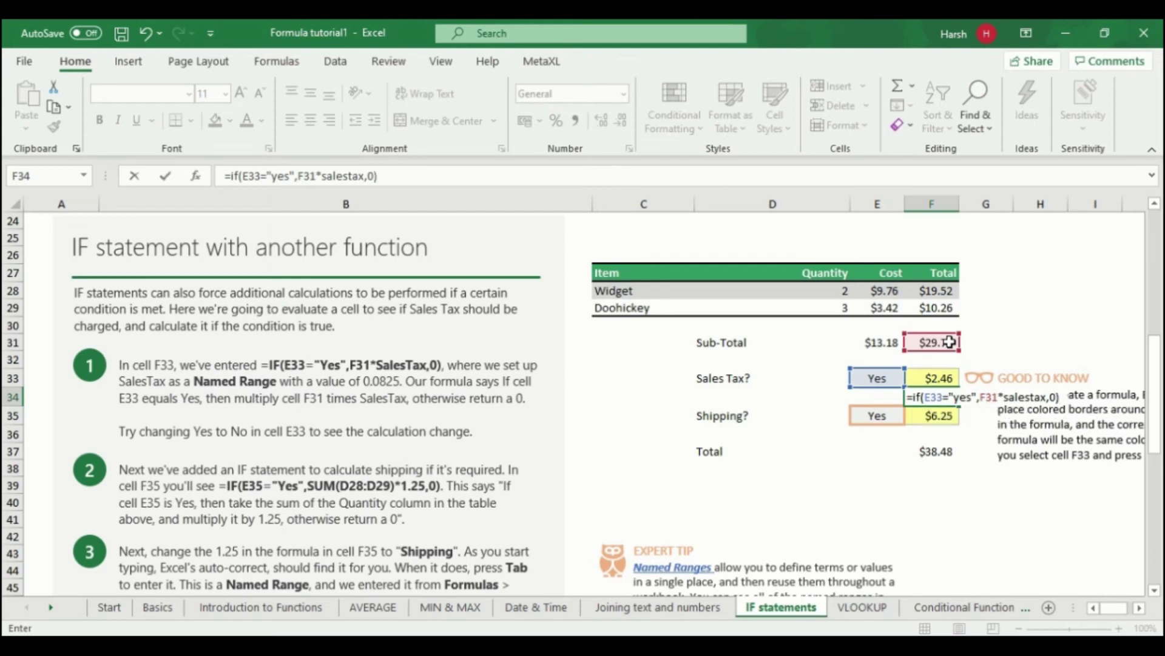
pyautogui.hotkey('ctrl', 'Return')
pyautogui.press('Return')
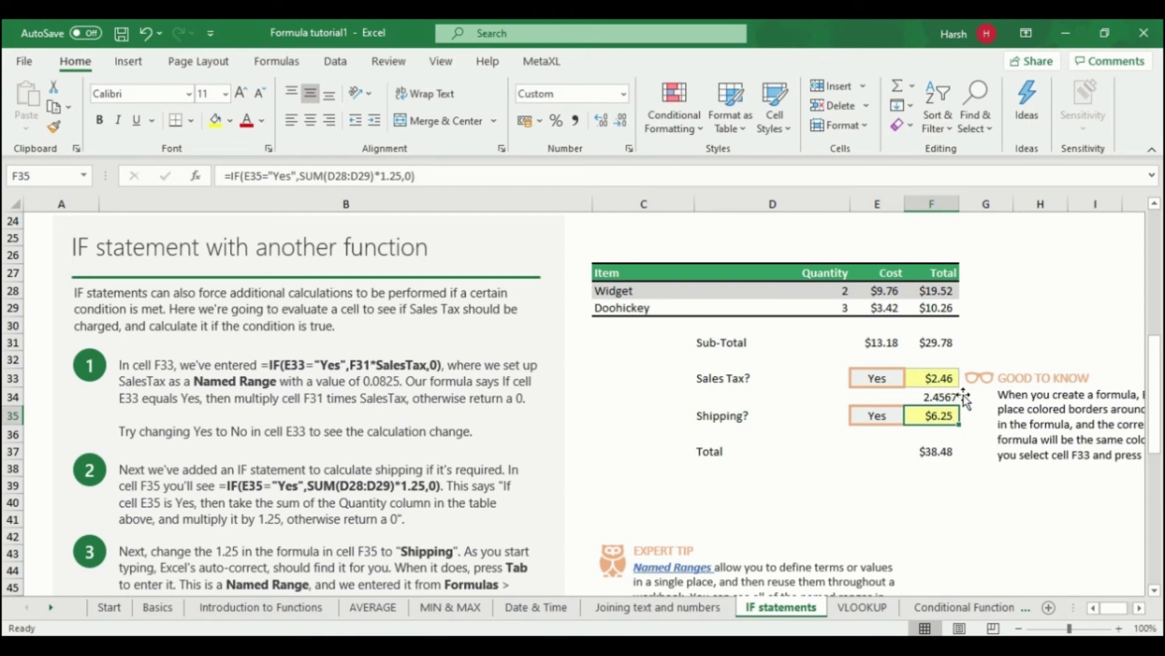
# Format F34 as Number with 2 decimal places so the sales tax shows 2.46
pyautogui.click(932, 399)
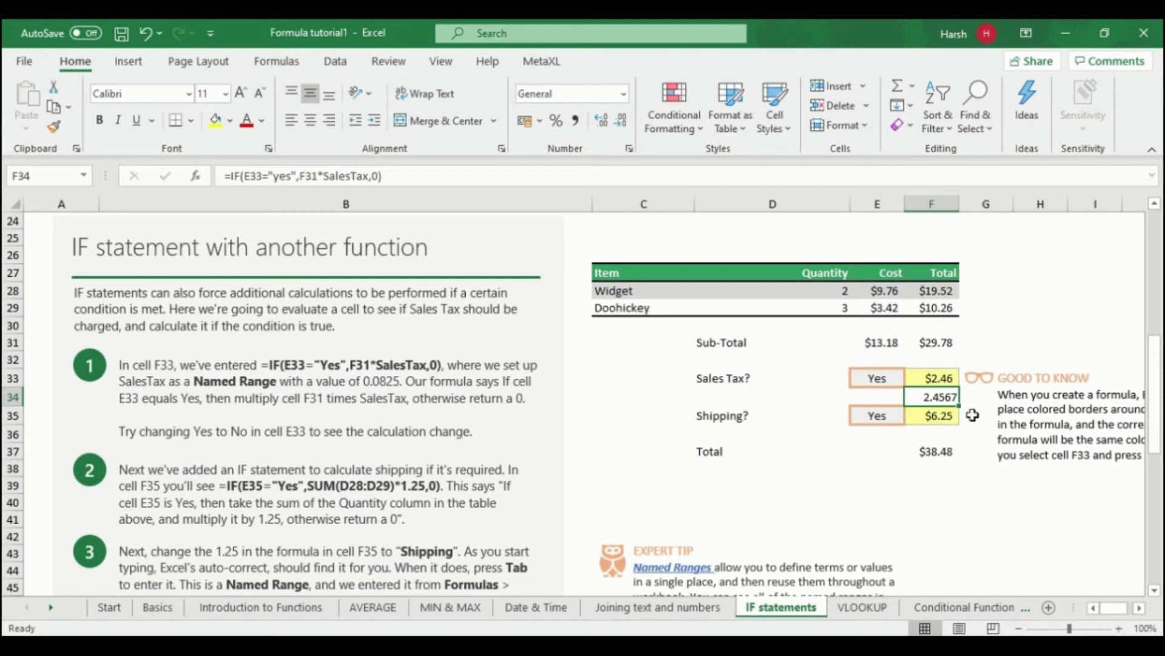
pyautogui.hotkey('ctrl', '1')
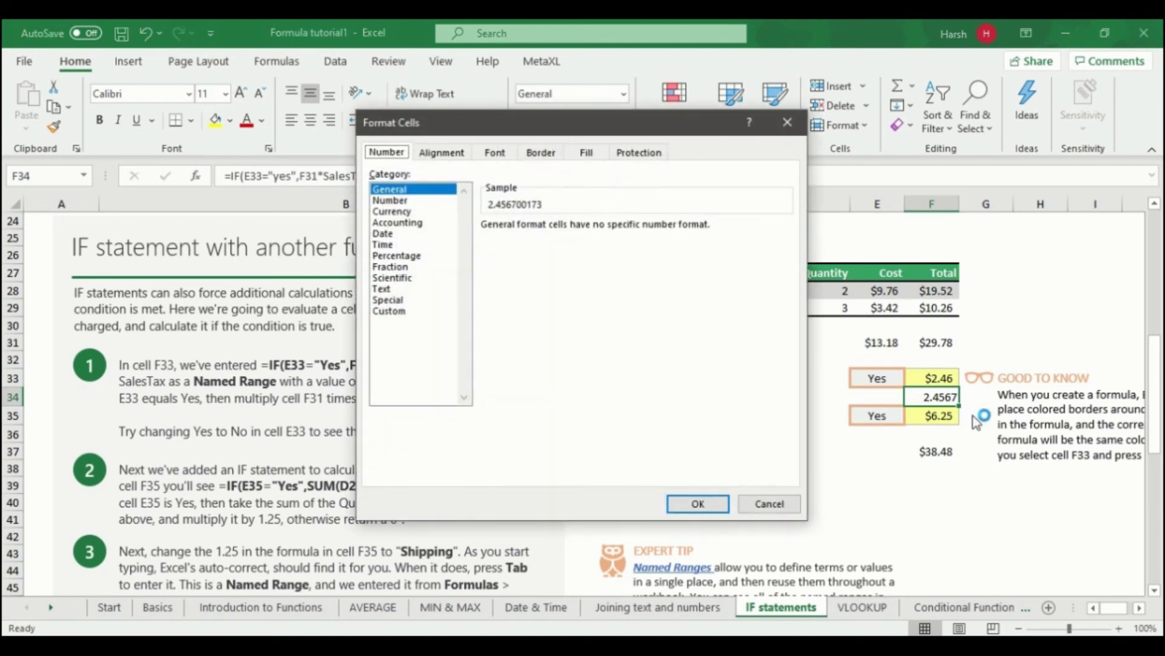
pyautogui.click(416, 201)
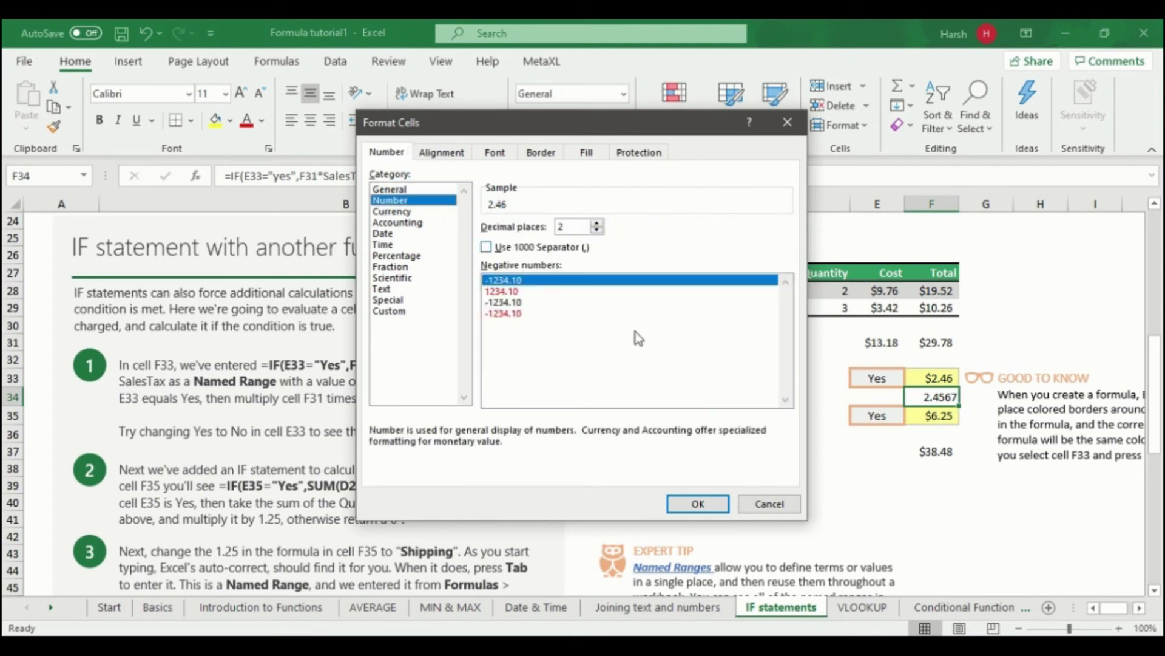
pyautogui.click(698, 504)
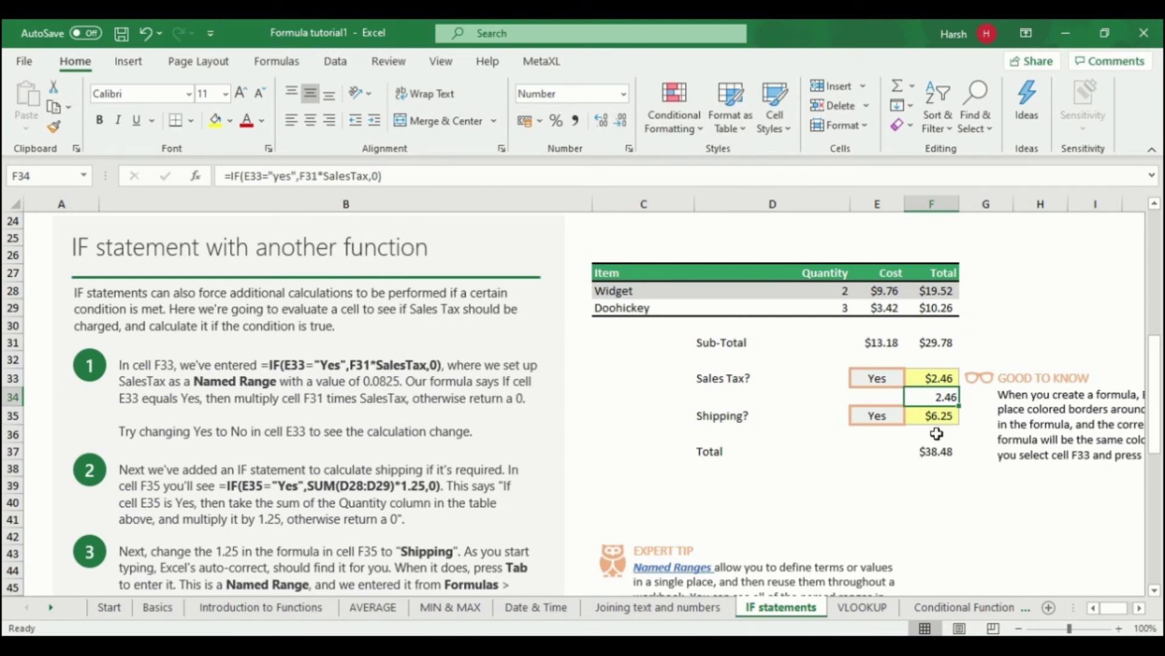
# Enter =IF(E35="yes",SUM(D28:D29)*1.25,0) in F36, showing 6.25
pyautogui.click(937, 433)
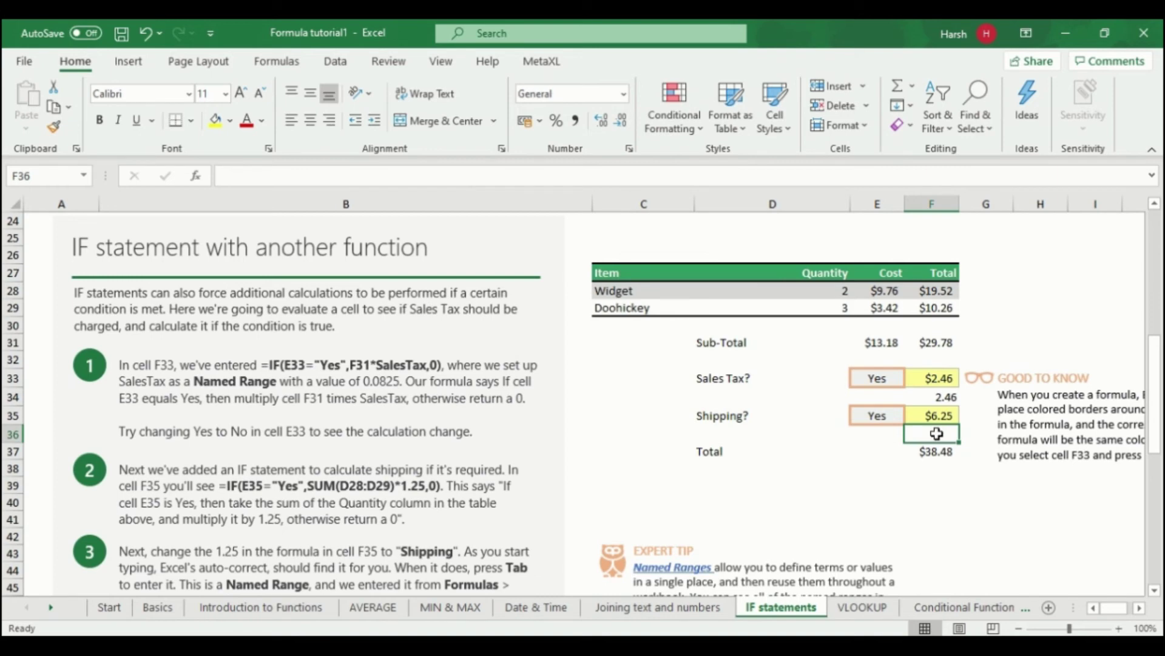
pyautogui.write('=i')
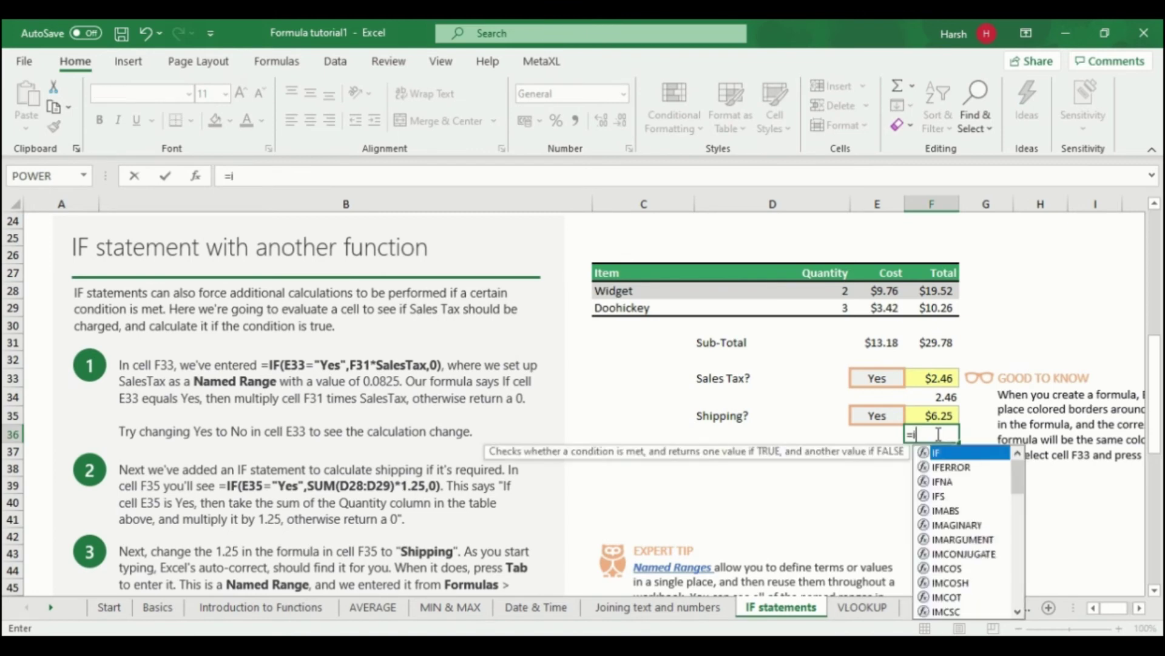
pyautogui.write('f(')
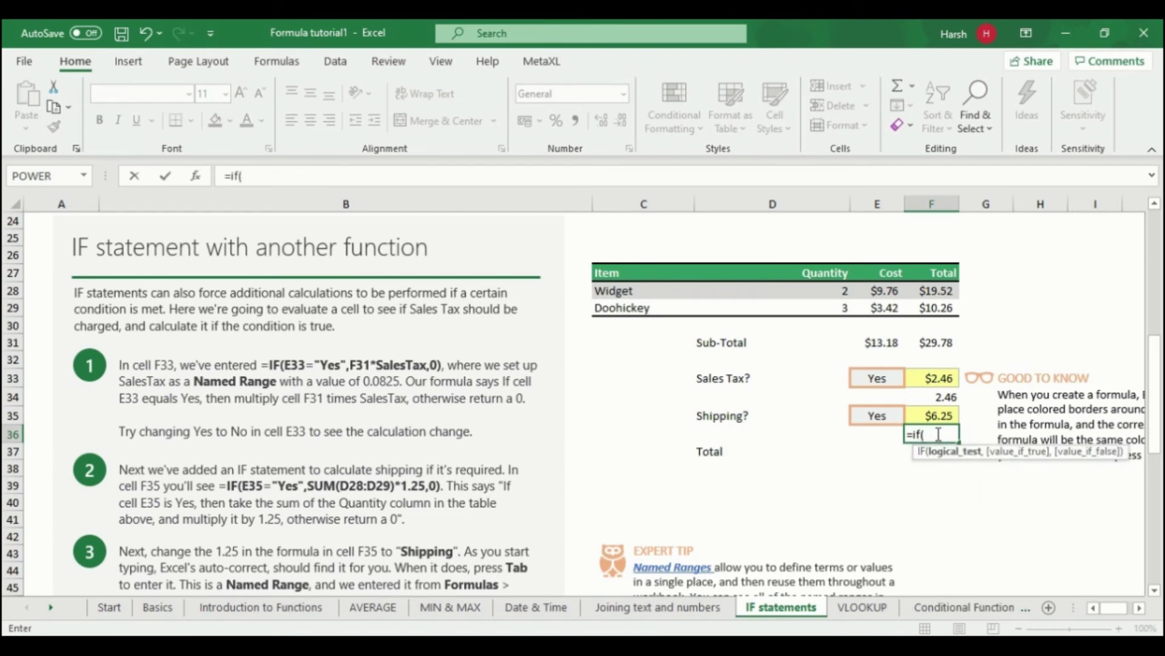
pyautogui.click(882, 414)
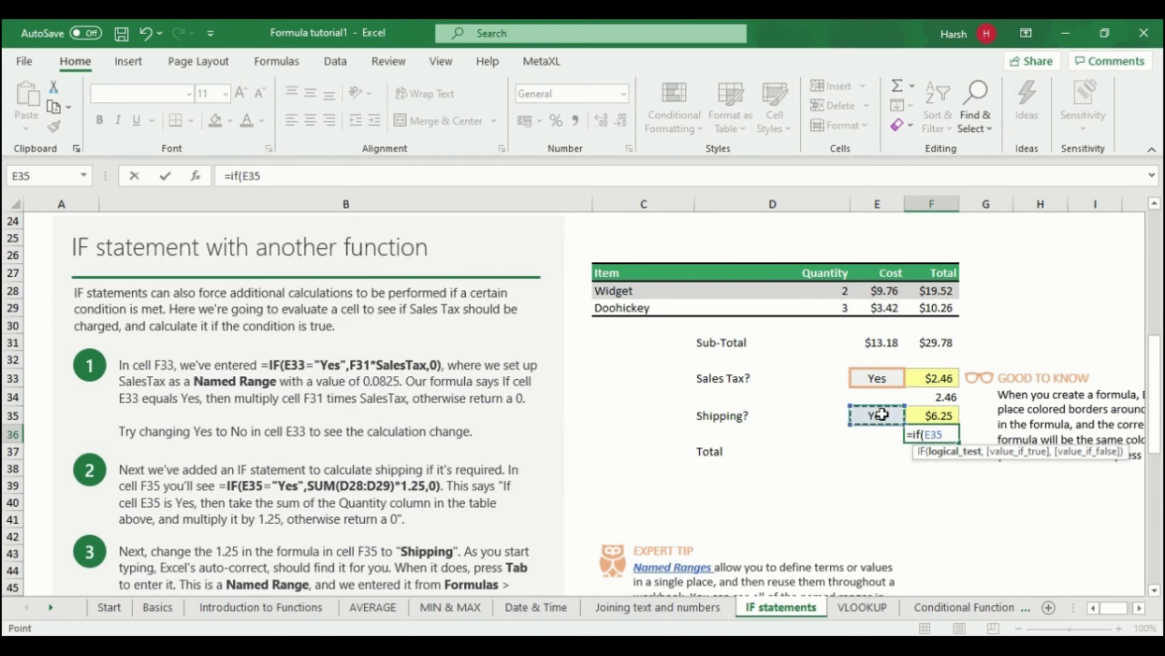
pyautogui.write('=')
pyautogui.write('"ye')
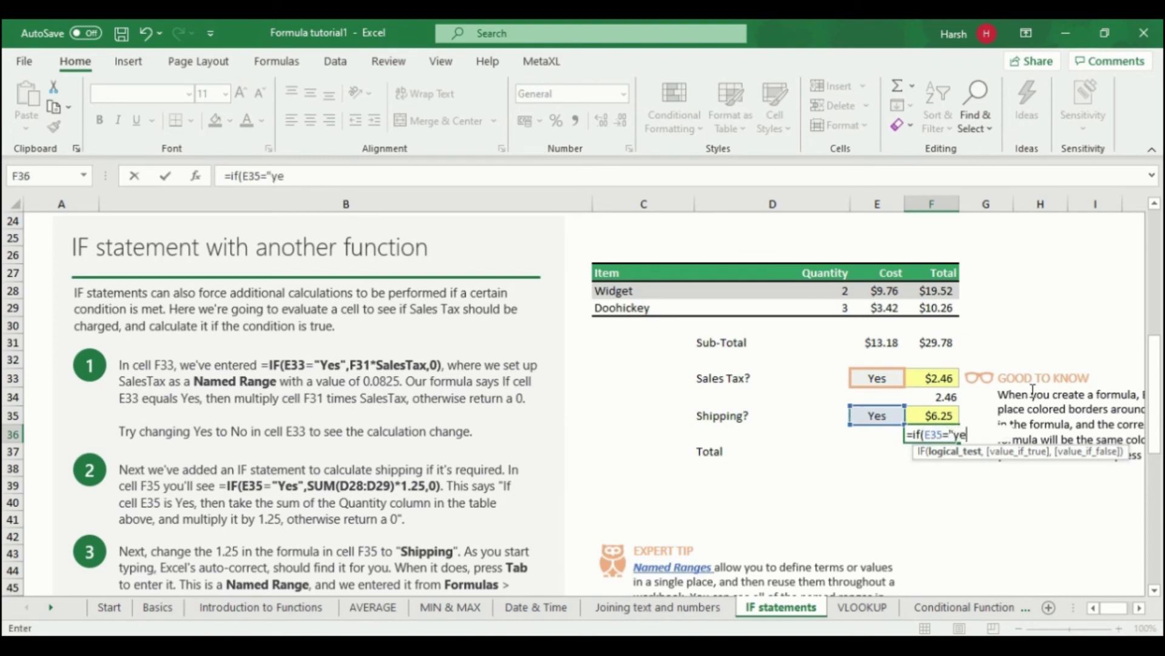
pyautogui.write('s"')
pyautogui.write(',')
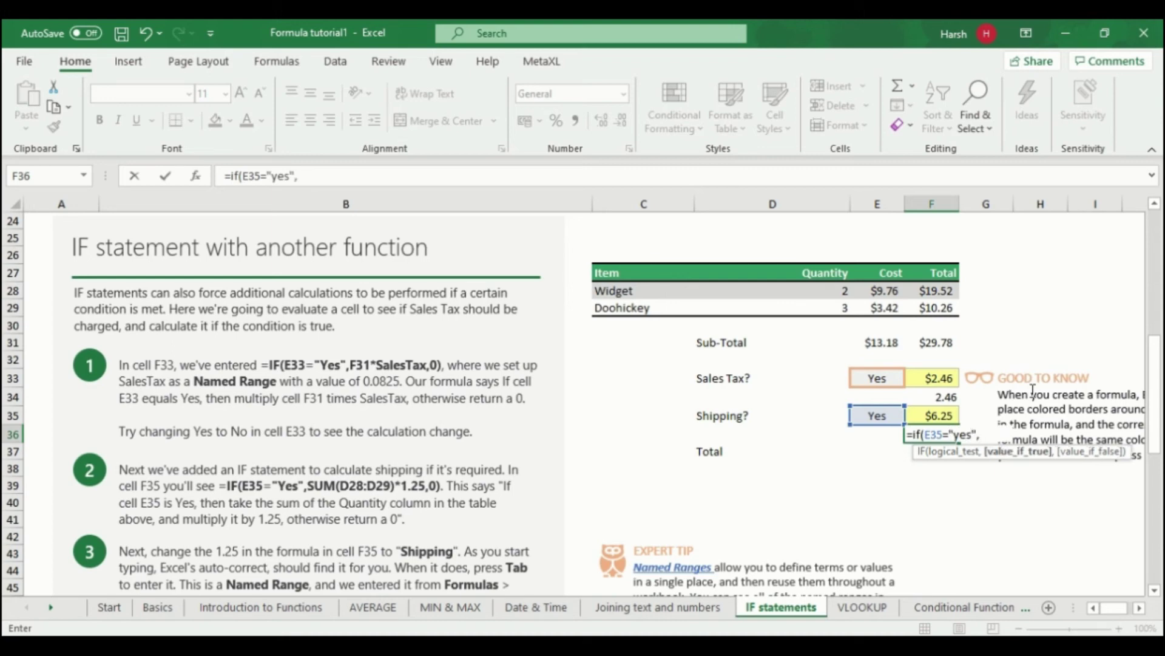
pyautogui.write('sum')
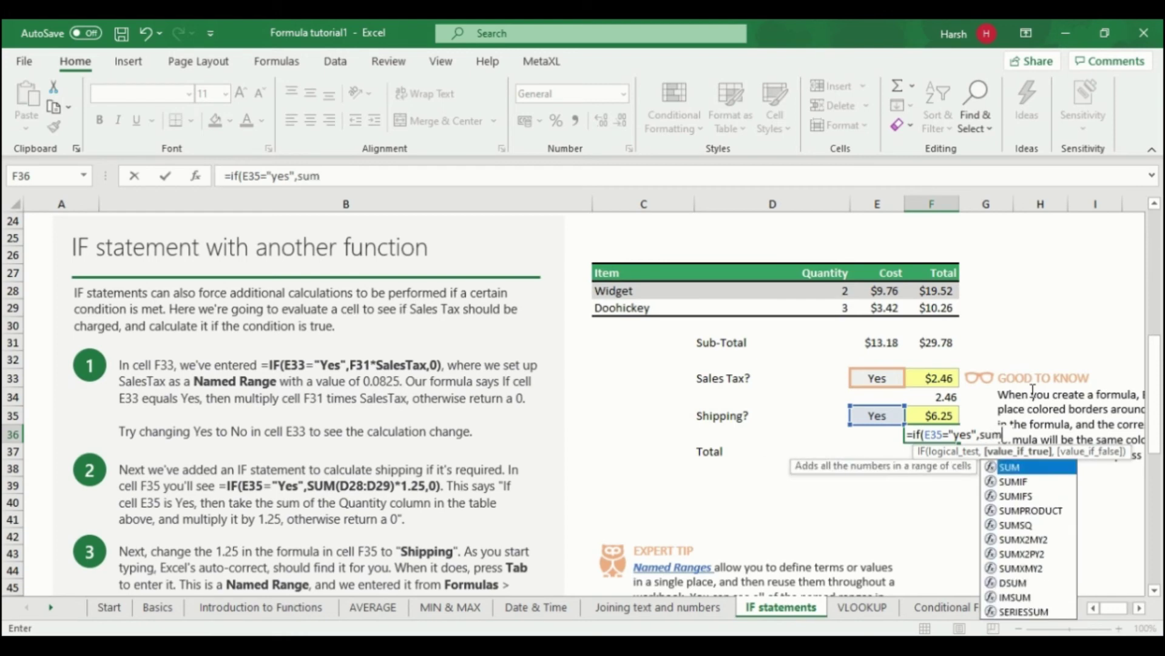
pyautogui.write('(')
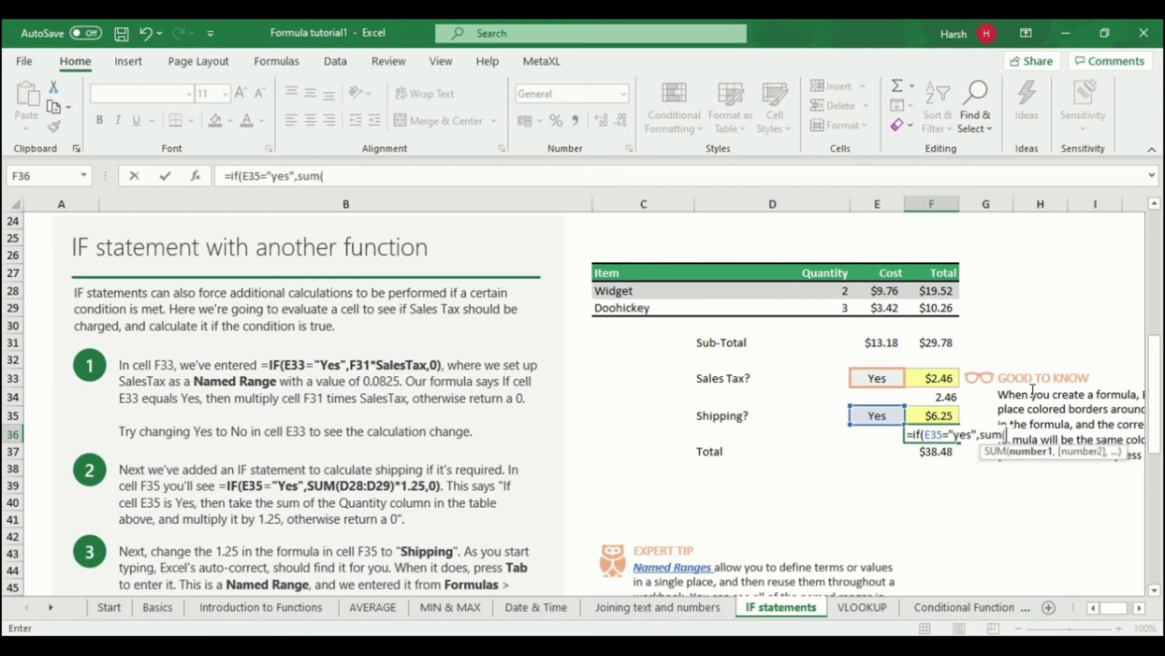
pyautogui.click(840, 289)
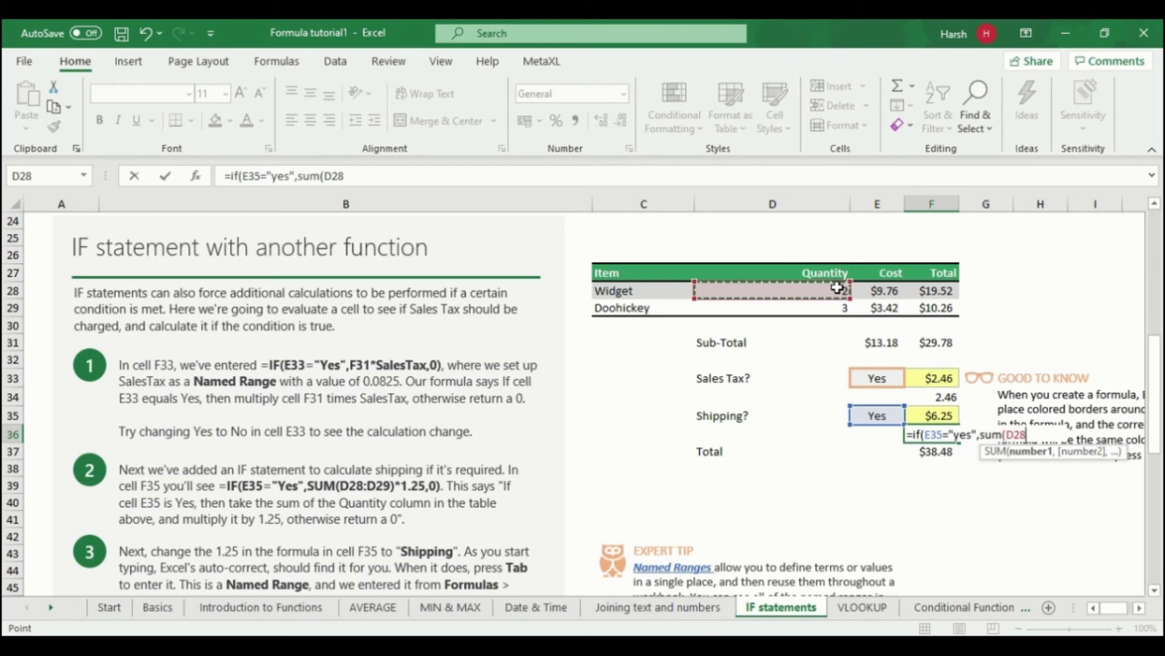
pyautogui.moveTo(840, 289); pyautogui.dragTo(838, 305)
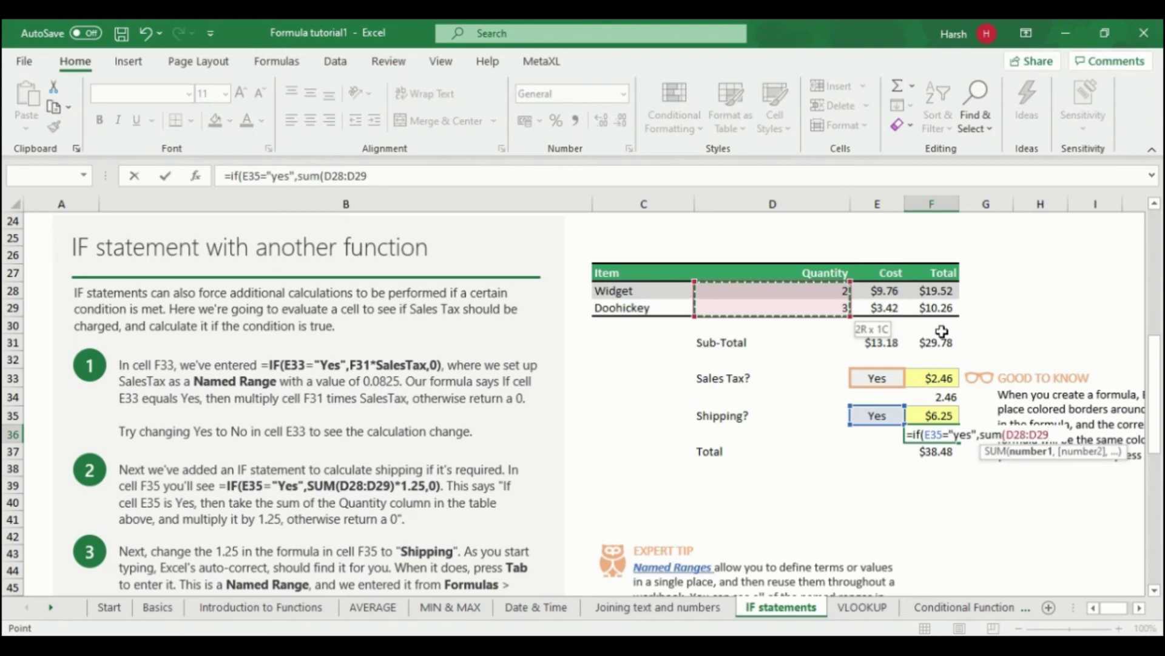
pyautogui.write(')')
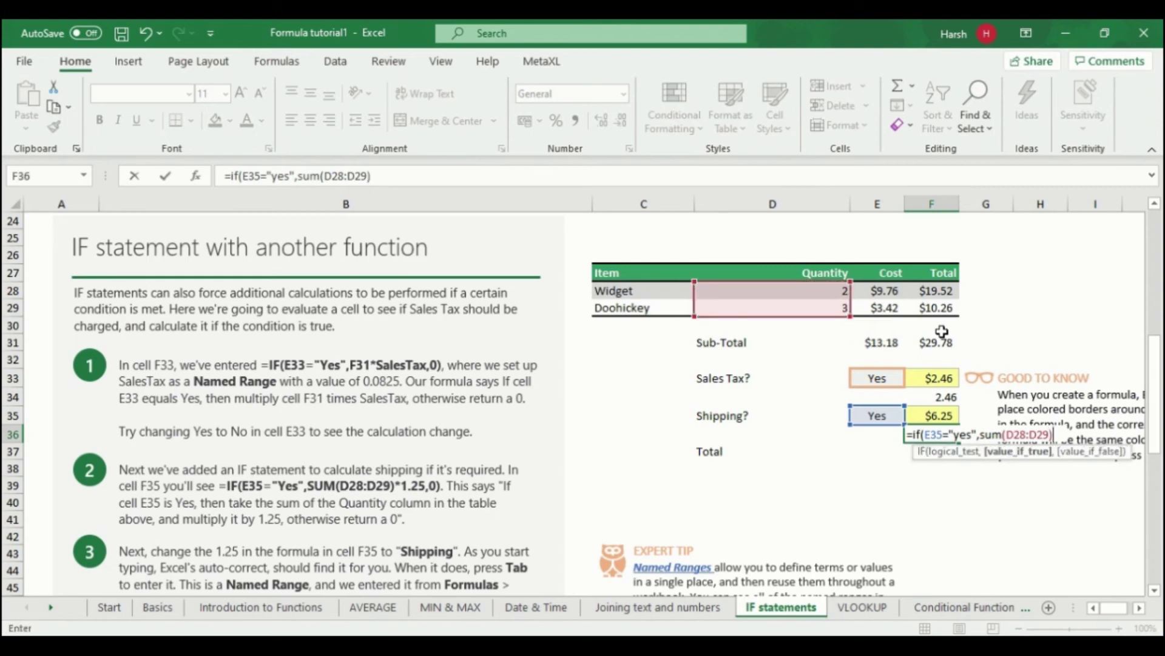
pyautogui.write('*1')
pyautogui.write('.25')
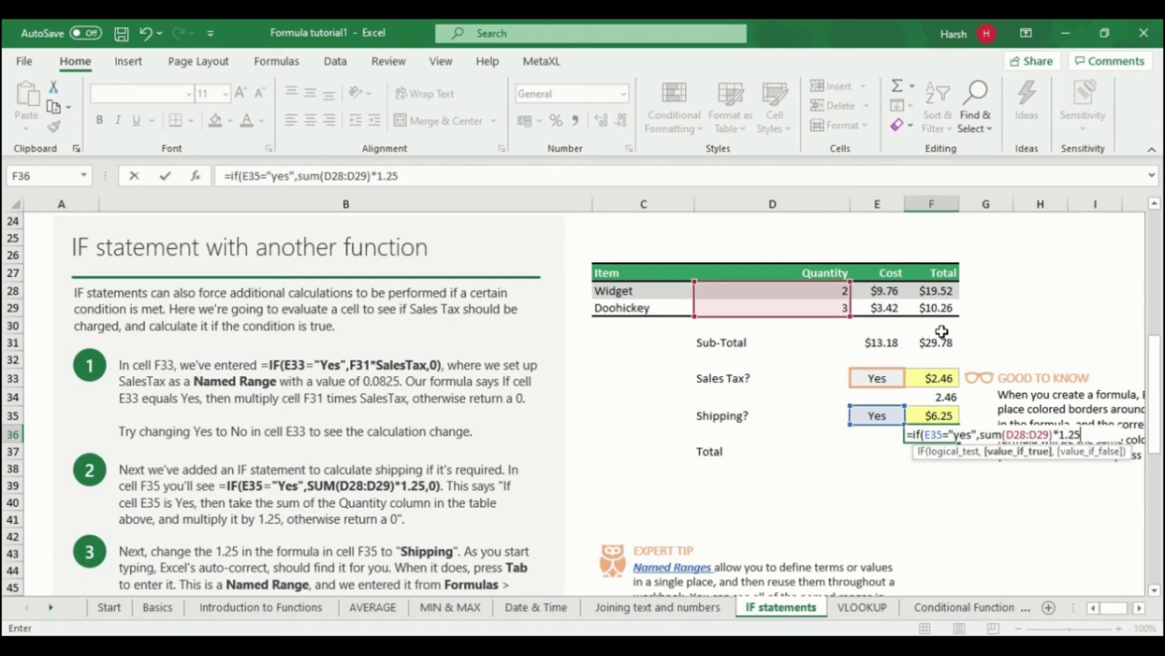
pyautogui.write(',')
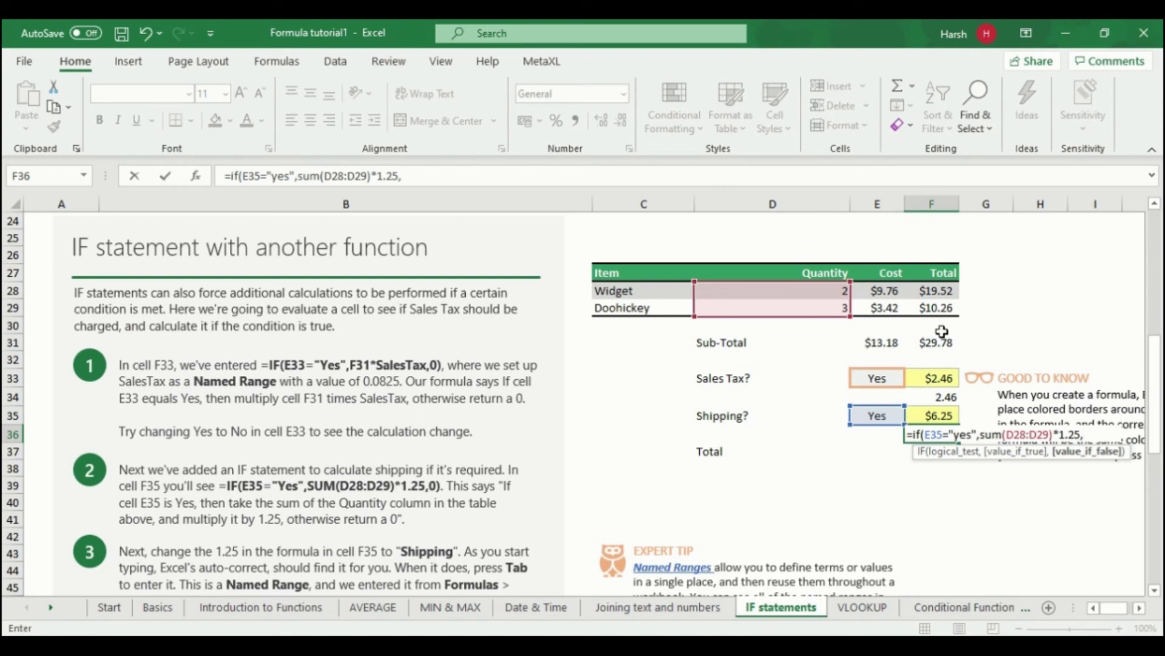
pyautogui.write('0')
pyautogui.write(')')
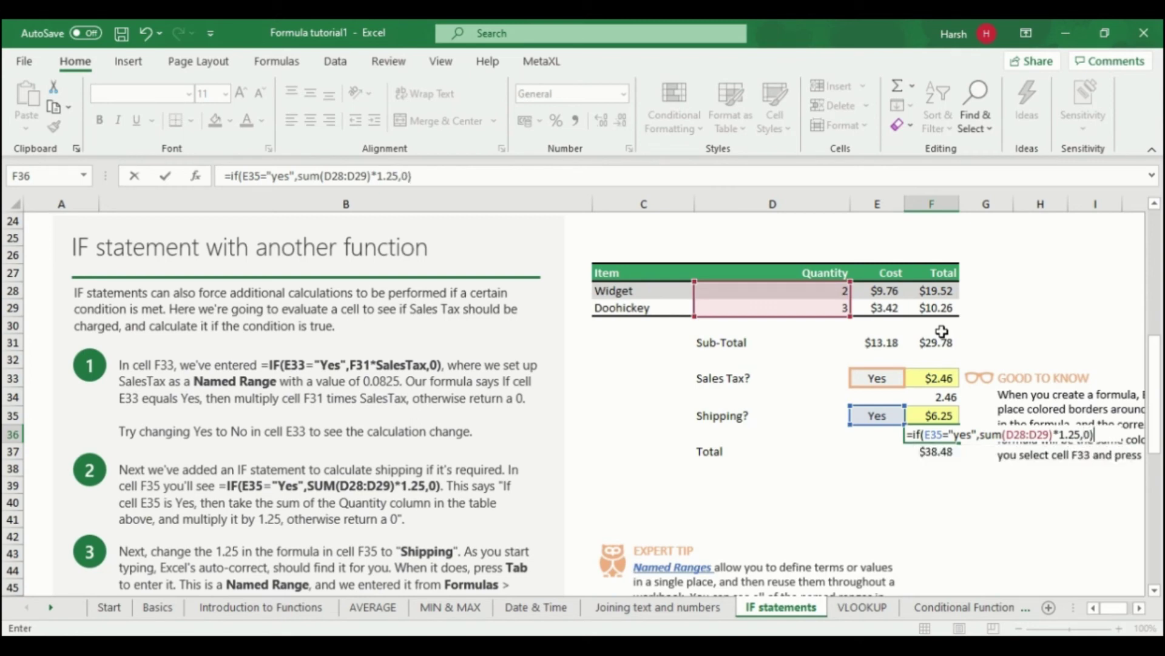
pyautogui.press('Return')
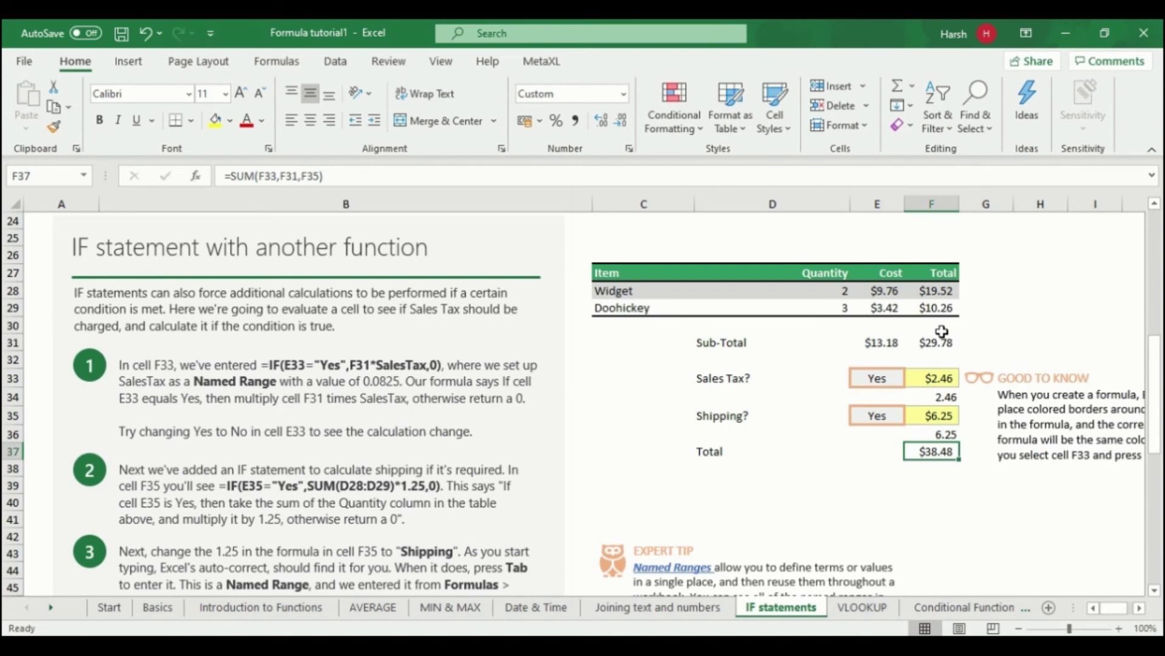
# Enter =SUM(F31+F34+F36) in F38, giving 38.4848840822406
pyautogui.click(937, 466)
pyautogui.write('=')
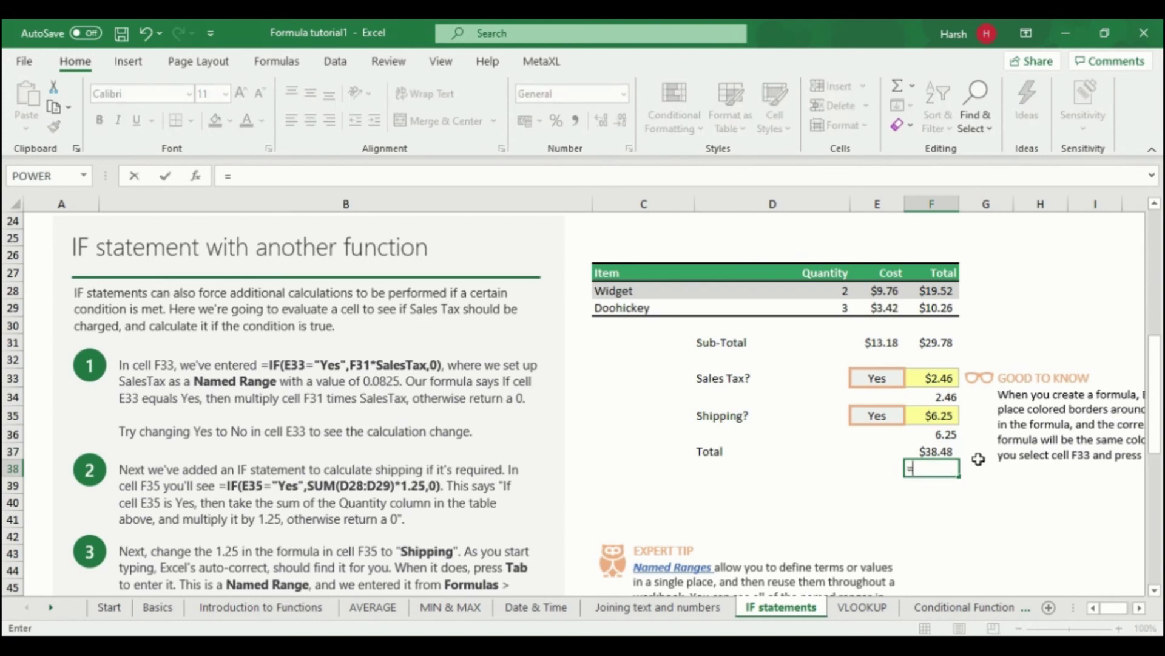
pyautogui.write('sum')
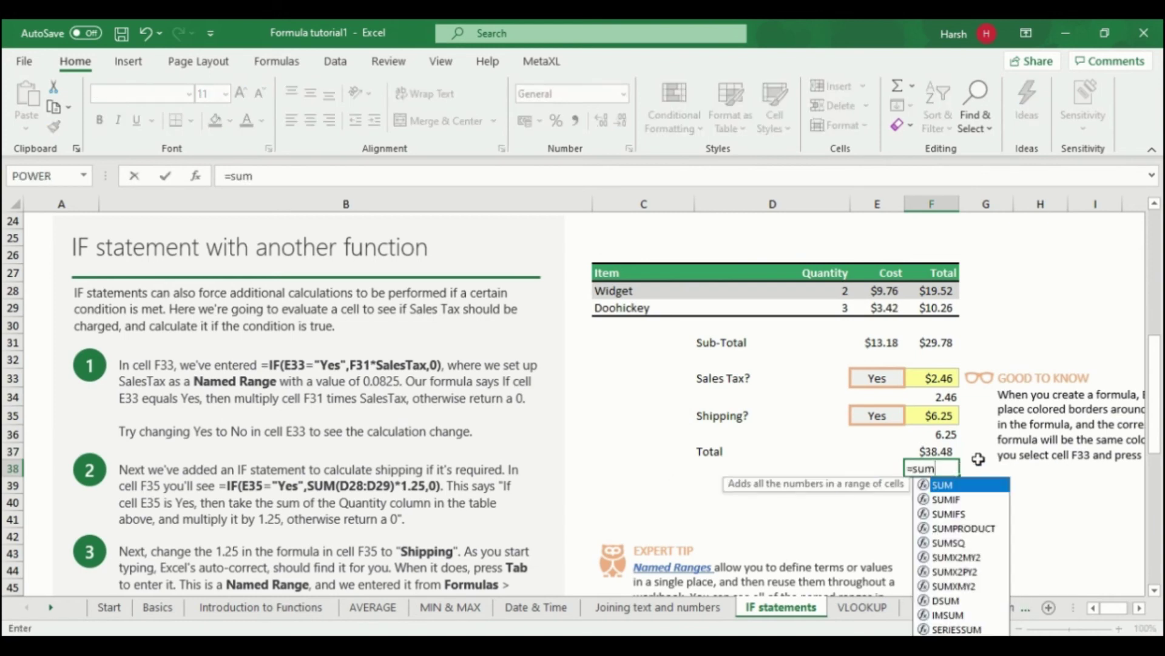
pyautogui.write('(')
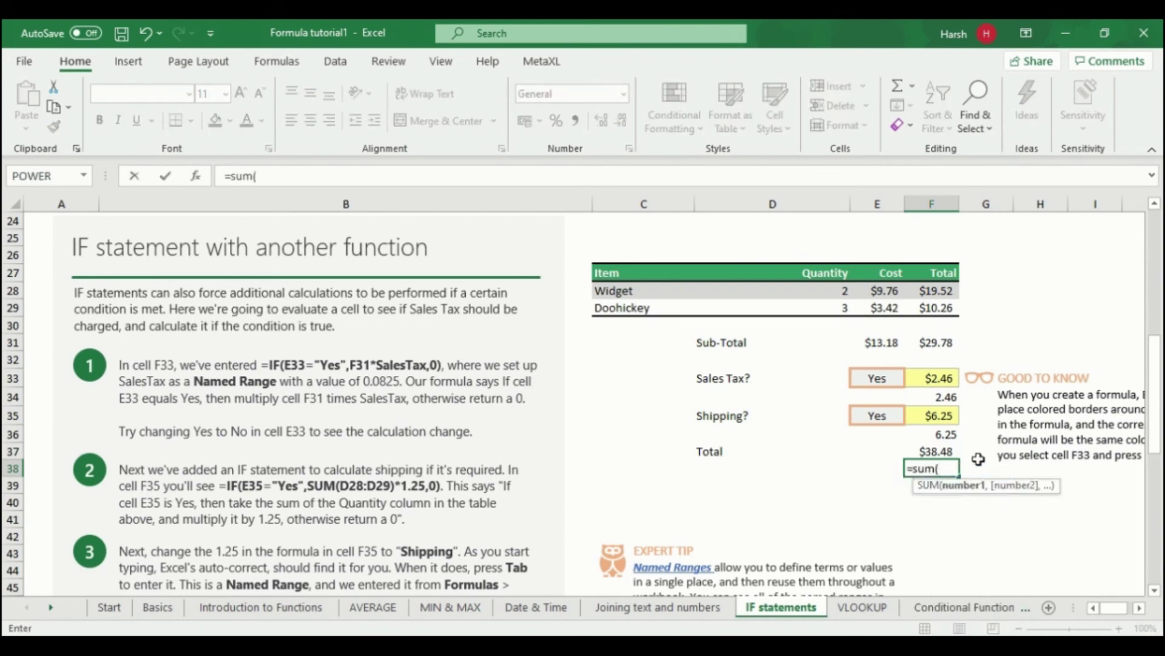
pyautogui.click(924, 344)
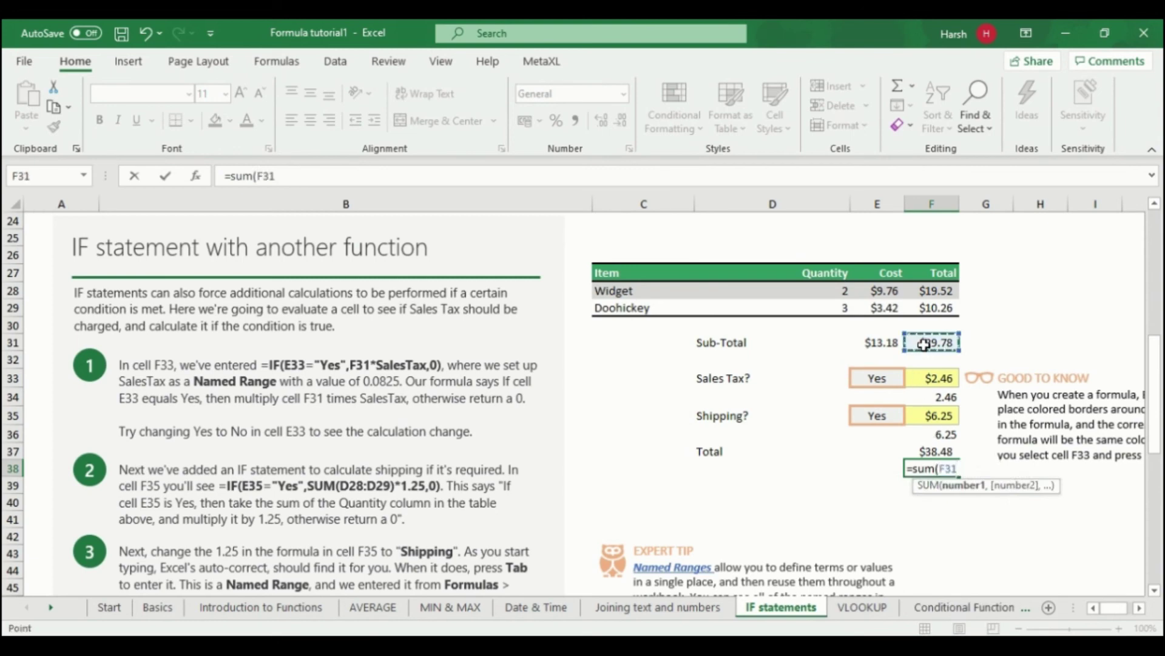
pyautogui.write('+')
pyautogui.click(935, 398)
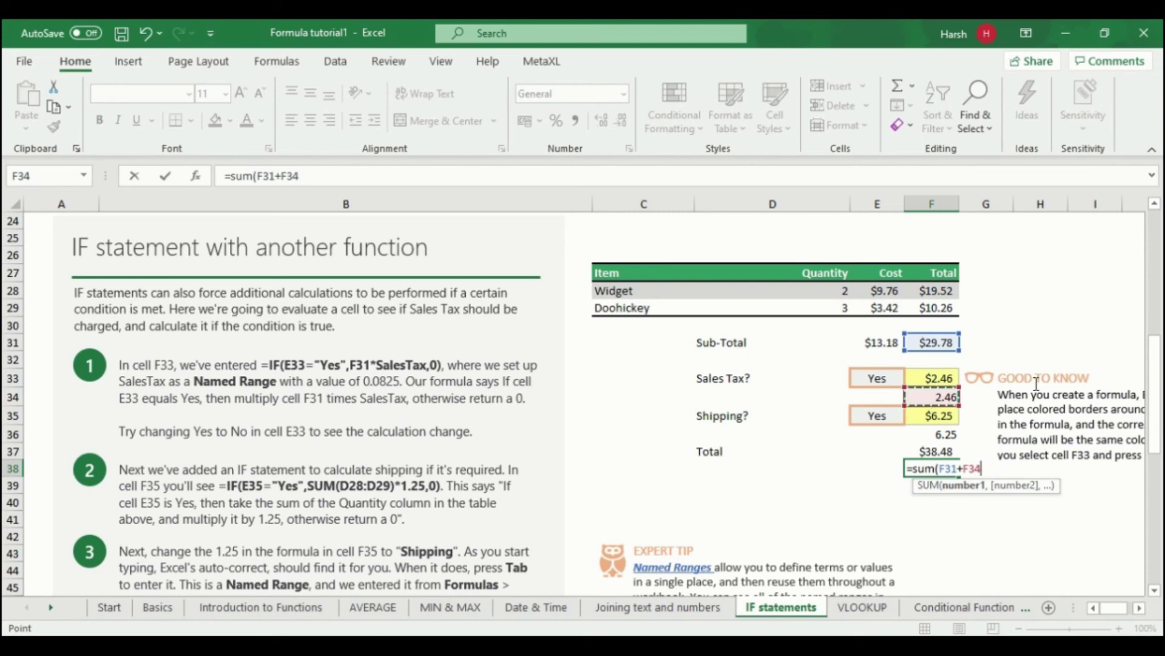
pyautogui.write('+')
pyautogui.click(953, 433)
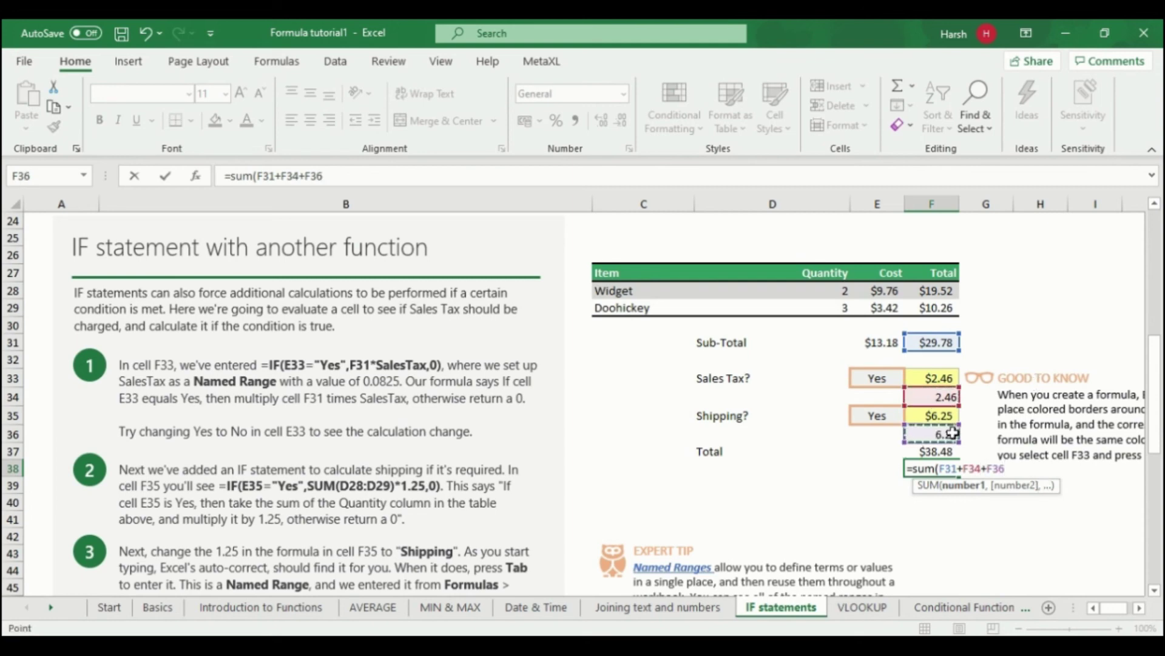
pyautogui.write(')')
pyautogui.press('Return')
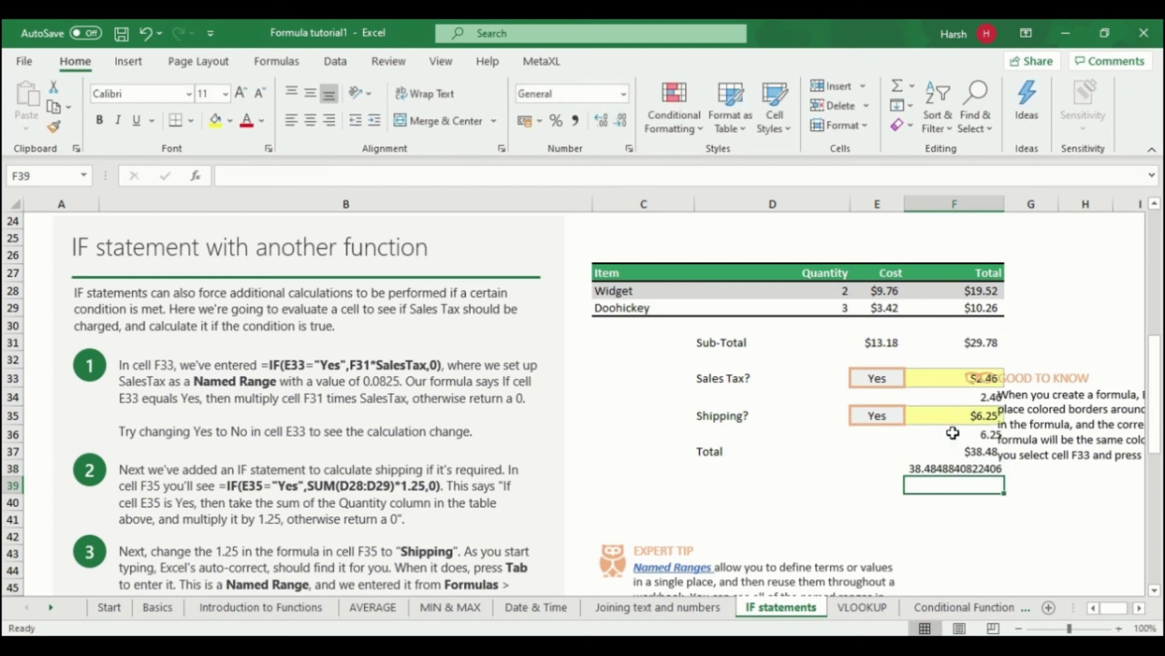
# Format the F38 total as Number with 2 decimal places so it reads 38.48
pyautogui.click(952, 471)
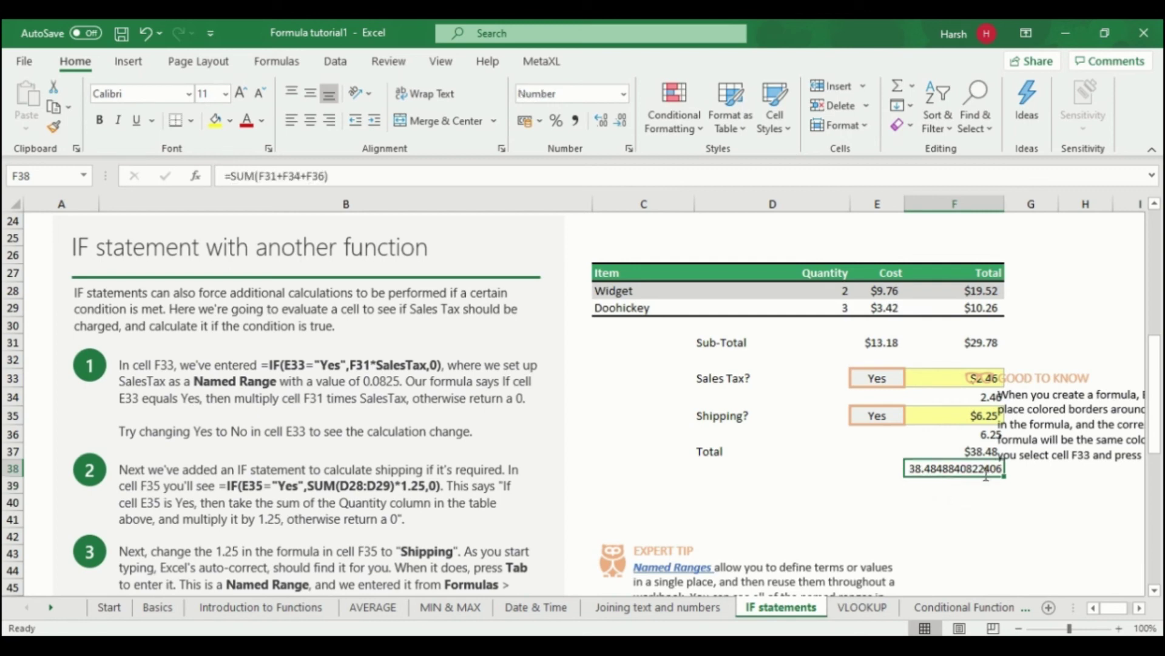
pyautogui.hotkey('ctrl', '1')
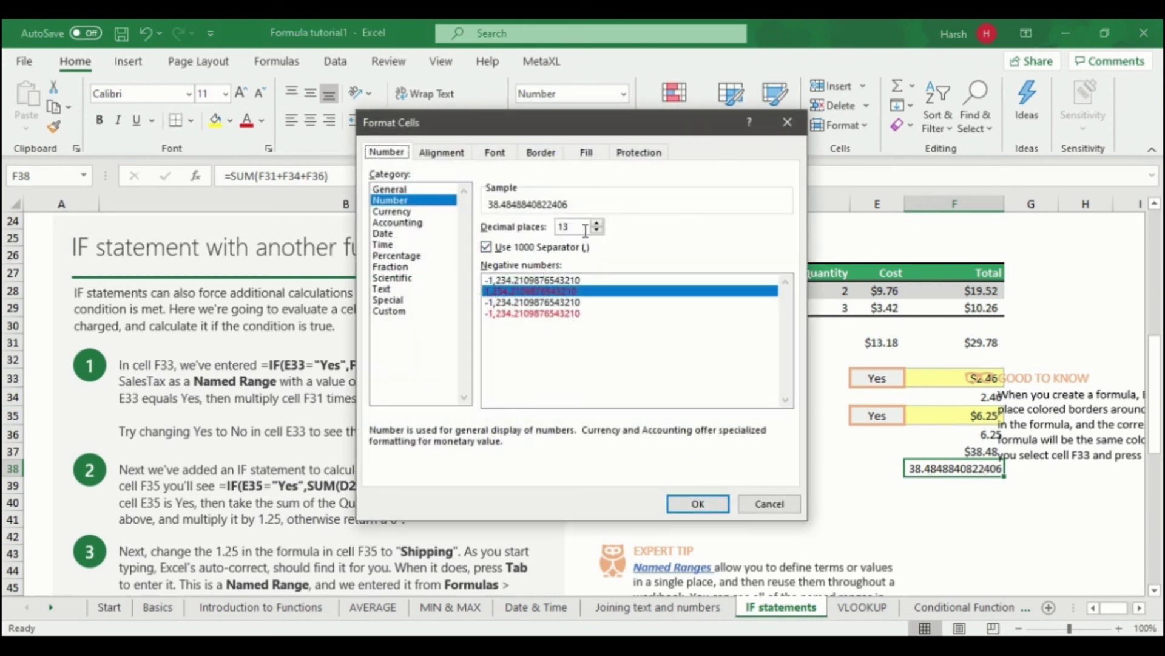
pyautogui.doubleClick(564, 227)
pyautogui.write('2')
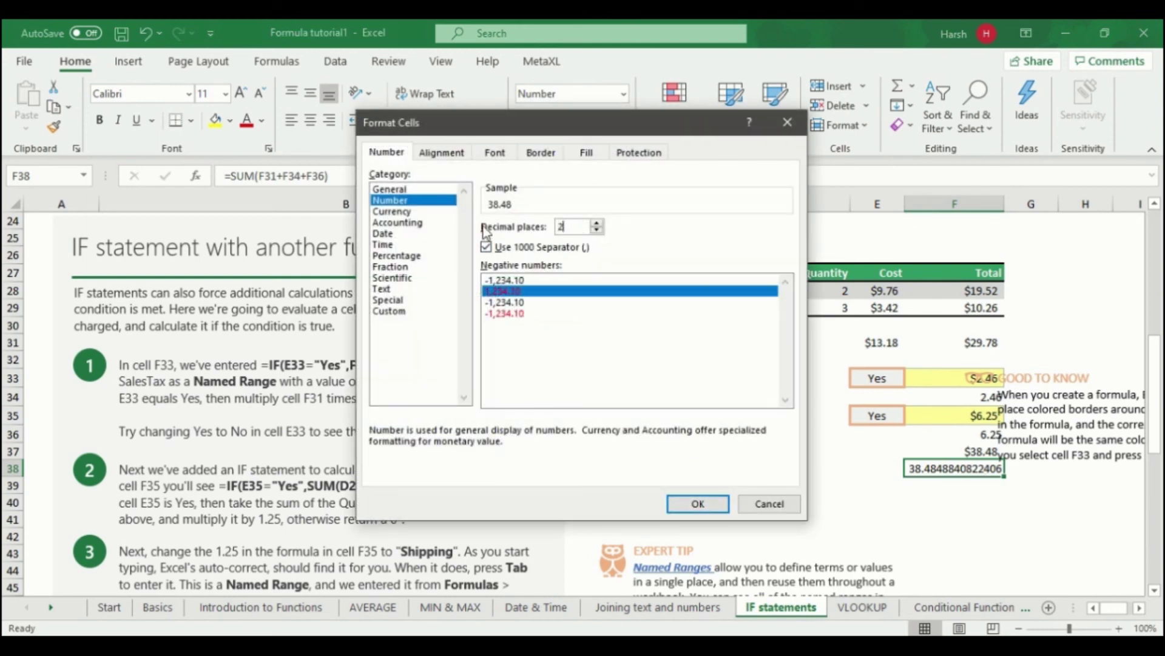
pyautogui.click(697, 504)
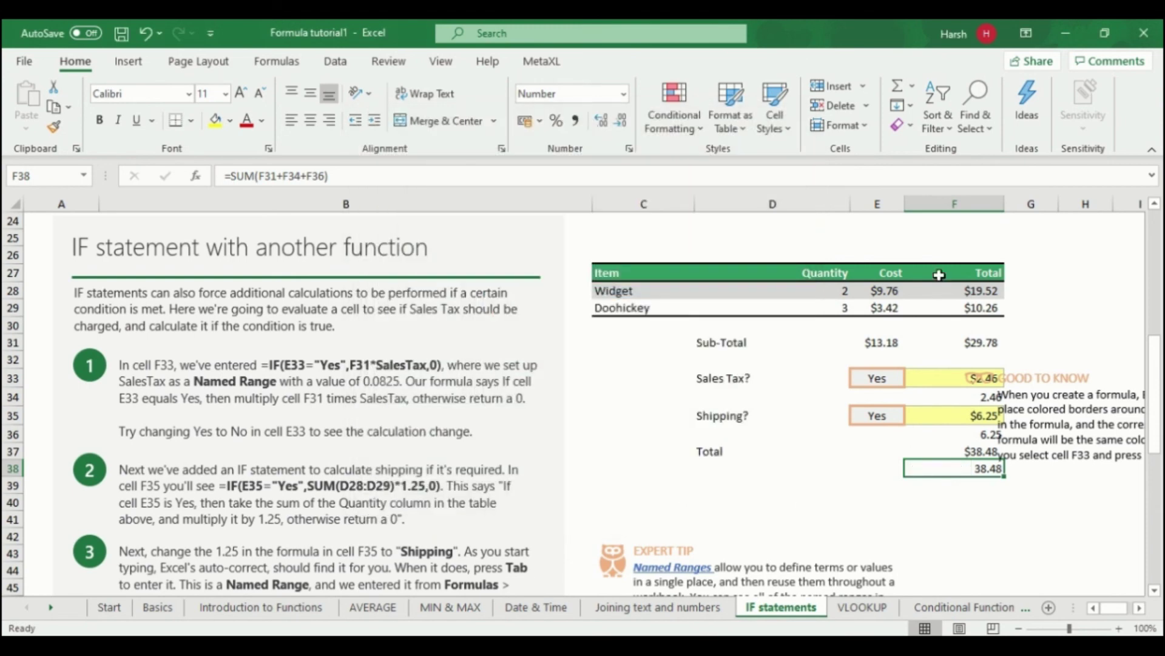
# Narrow column F, then column E slightly, keeping 38.48 visible in F38
pyautogui.moveTo(1005, 205); pyautogui.dragTo(980, 206)
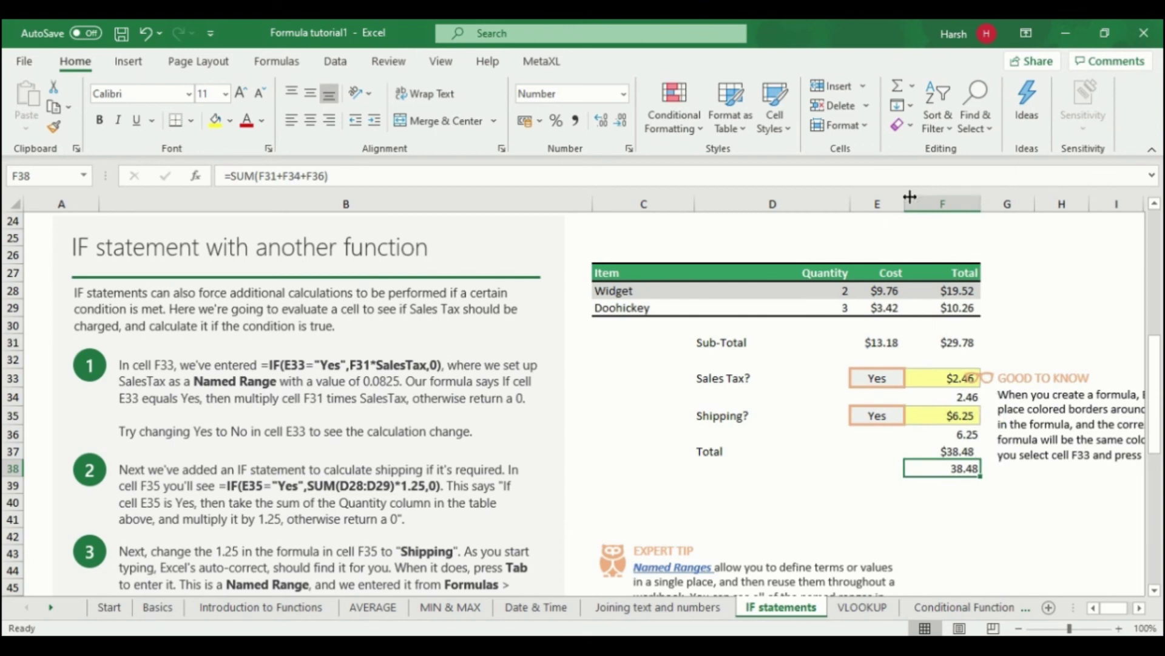
pyautogui.moveTo(910, 196); pyautogui.dragTo(955, 202)
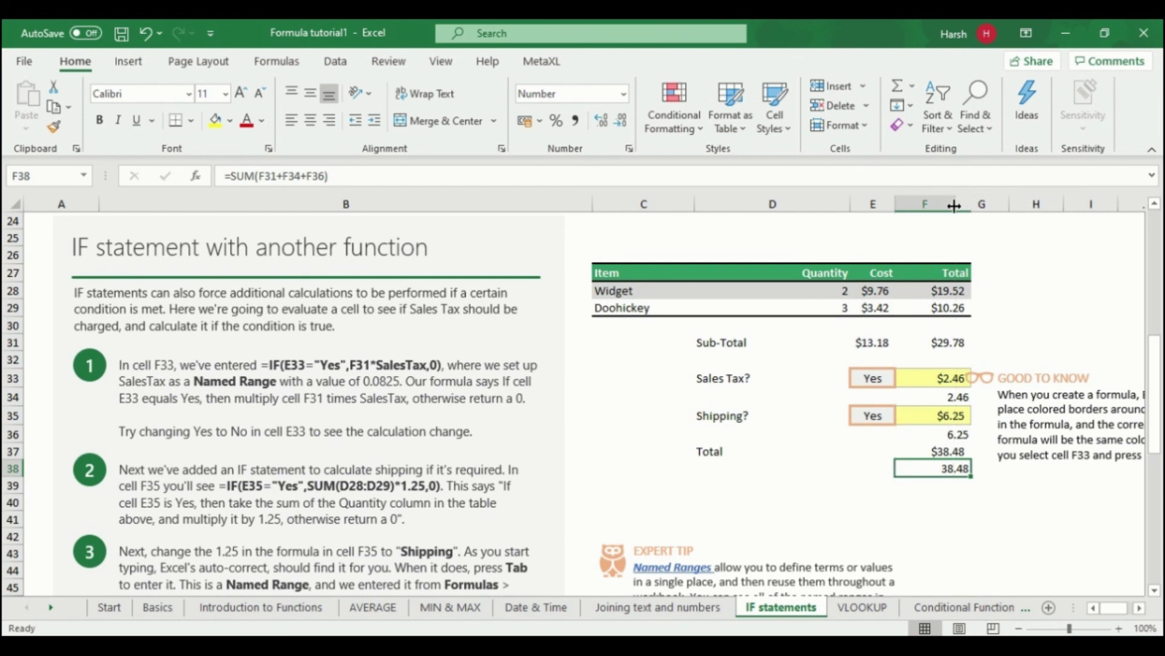